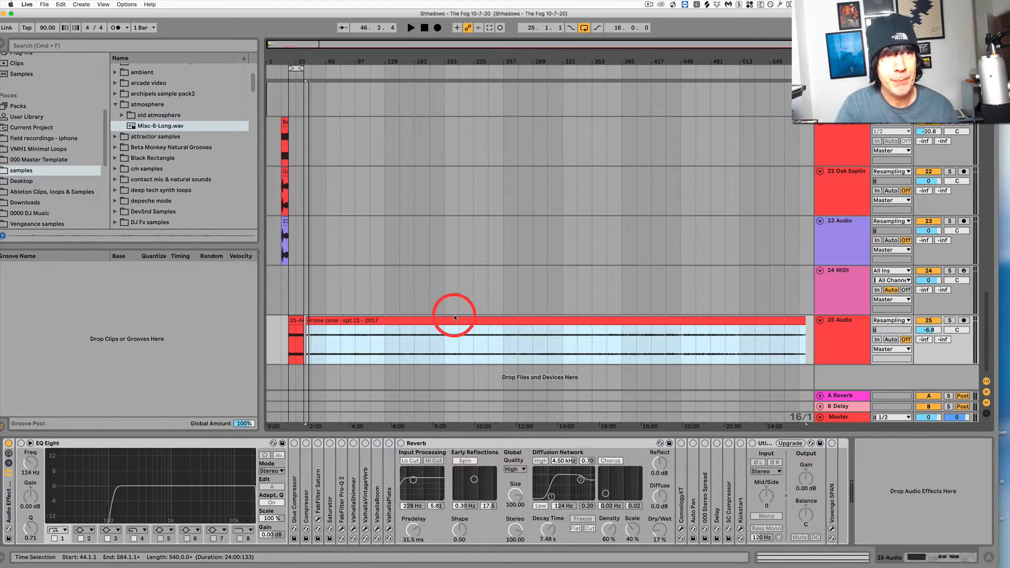
Step: Play the drone zone clip on the 25 Audio track from several positions, around bars 65, 161, 257, 369 and 417
click(525, 329)
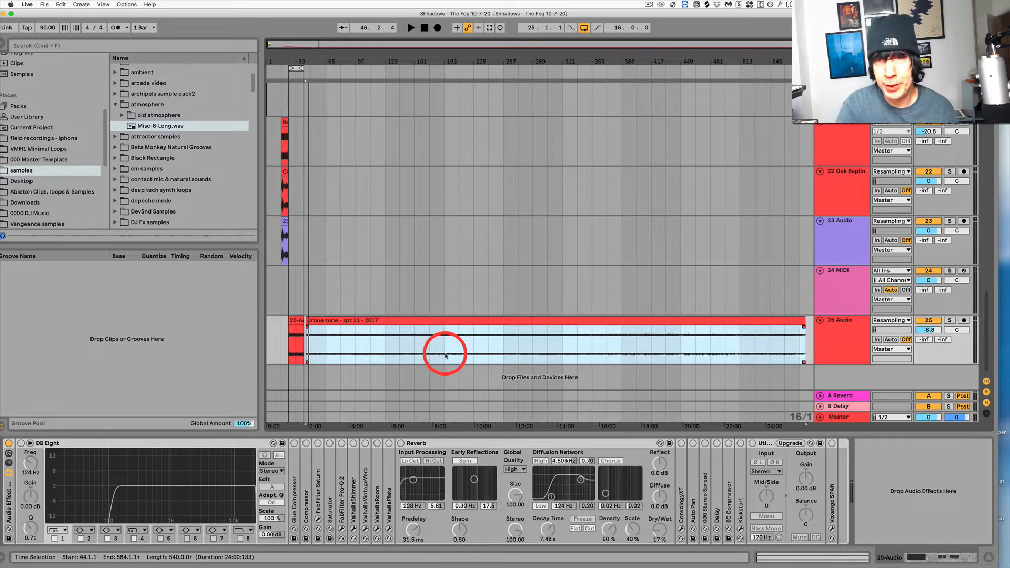
click(326, 346)
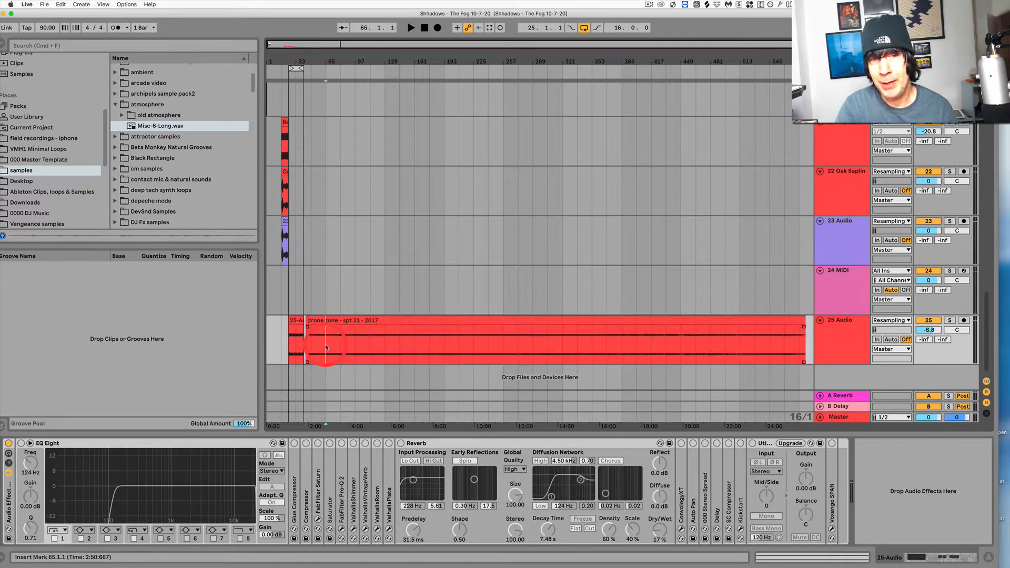
key(space)
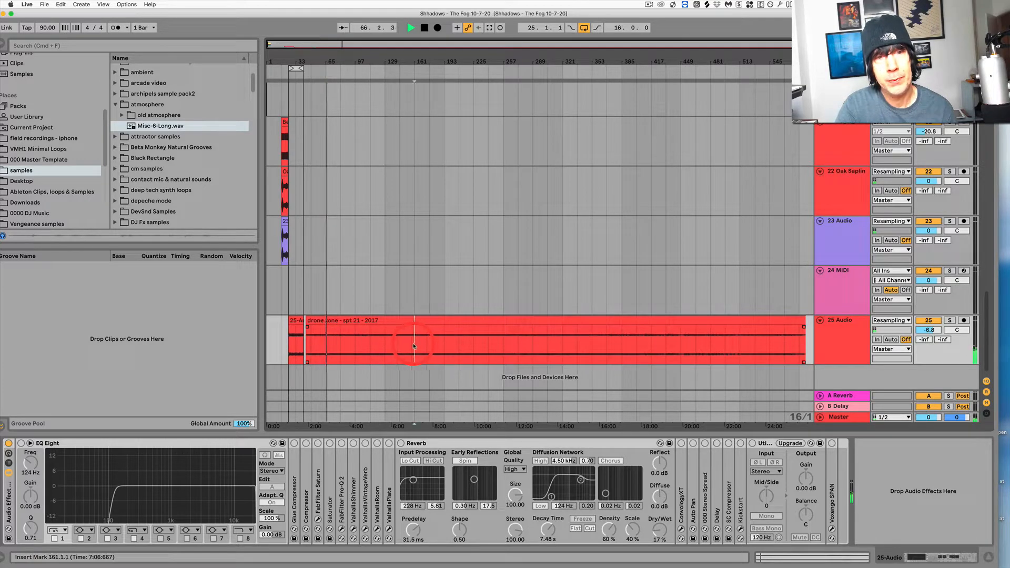
key(space)
key(space)
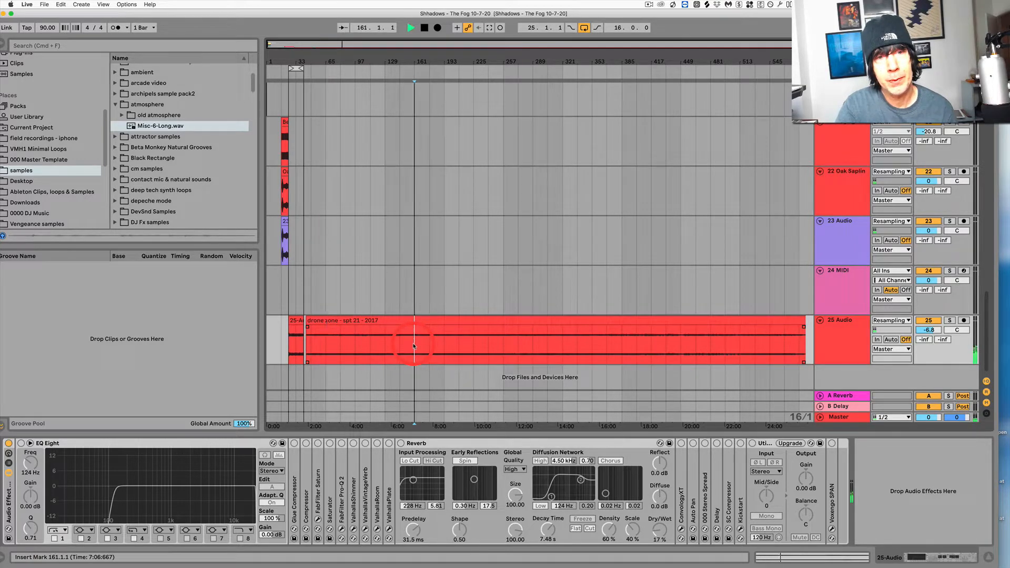
click(504, 345)
key(space)
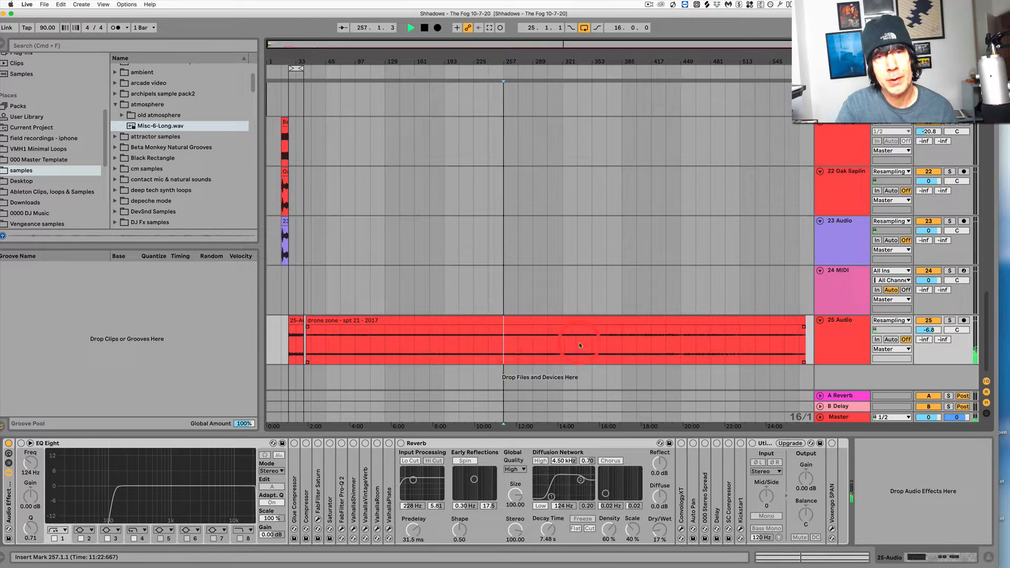
click(608, 345)
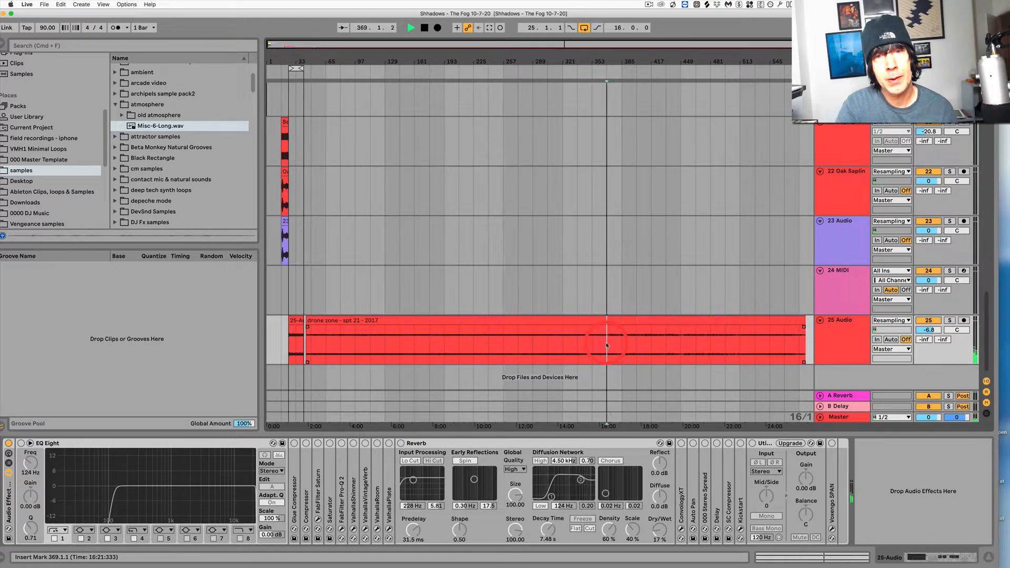
click(652, 347)
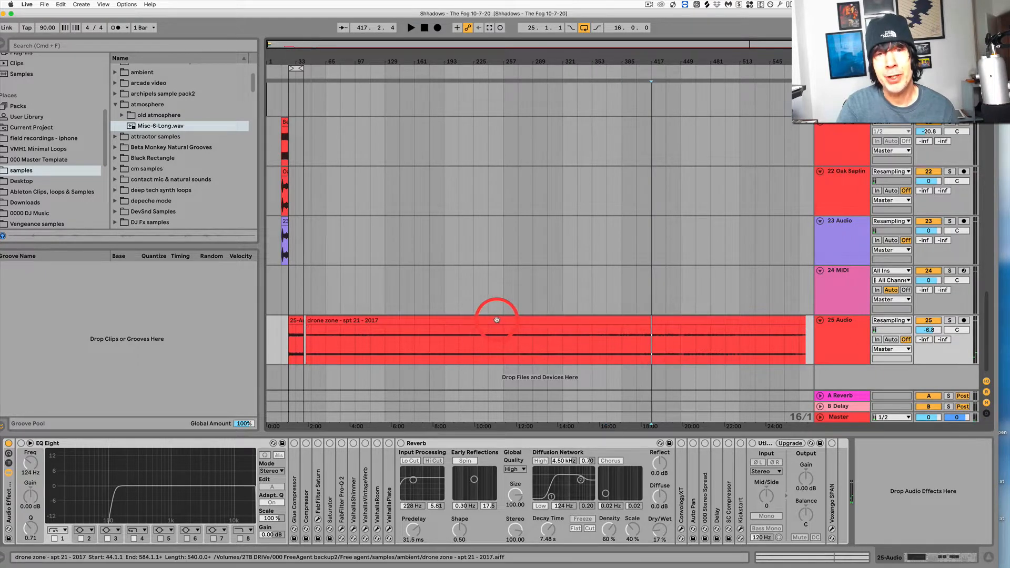
Step: Listen to the short clip at bar 25 on the 25 Audio track and show the 24 MIDI track's devices
click(297, 322)
click(293, 323)
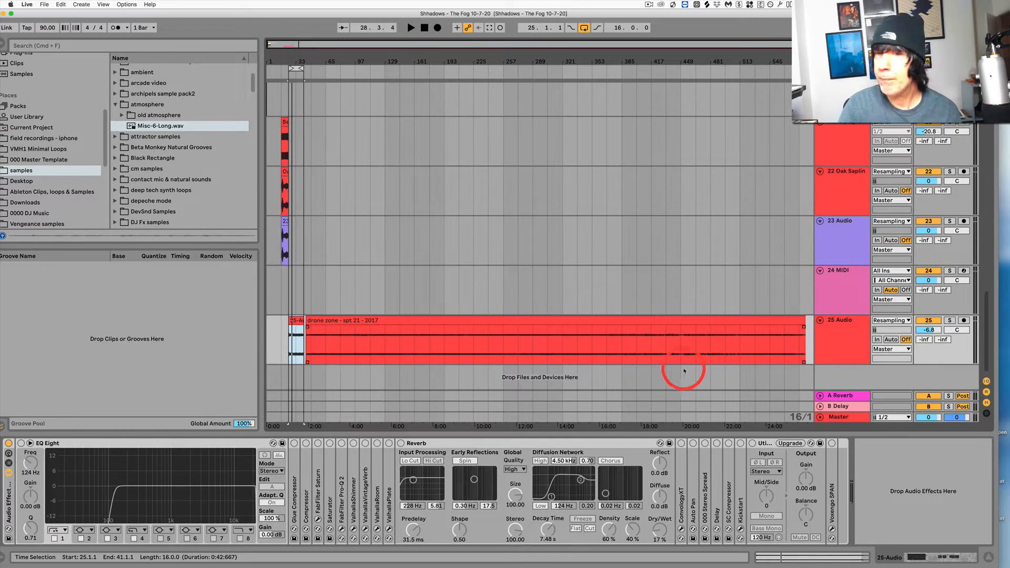
click(840, 271)
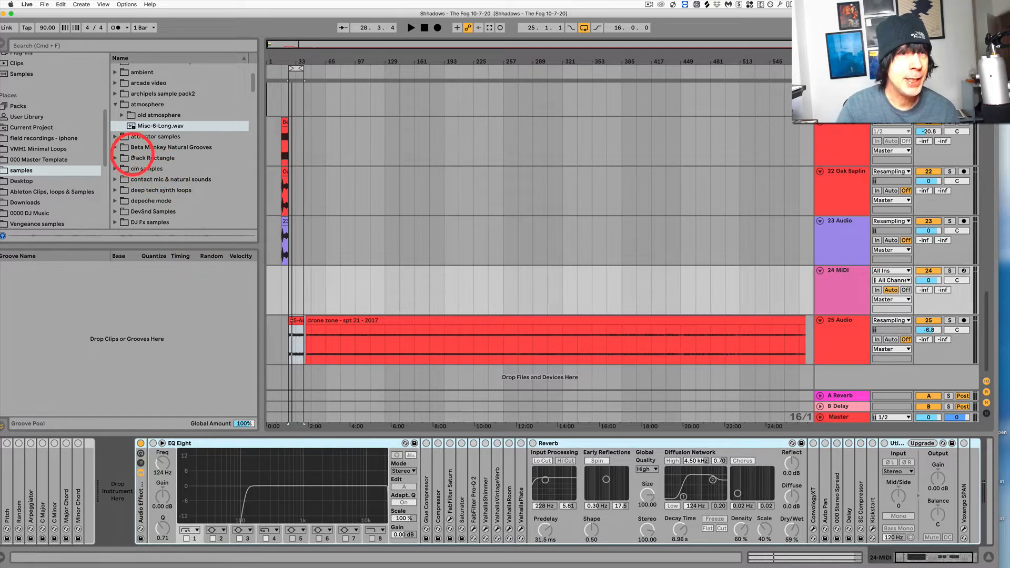
Step: Delete the long drone zone clip from the 25 Audio track
click(364, 320)
key(Delete)
Step: Audition Misc-6-Long.wav as a clip at bar 81 of the 25 Audio track and delete it again
drag(161, 125, 340, 327)
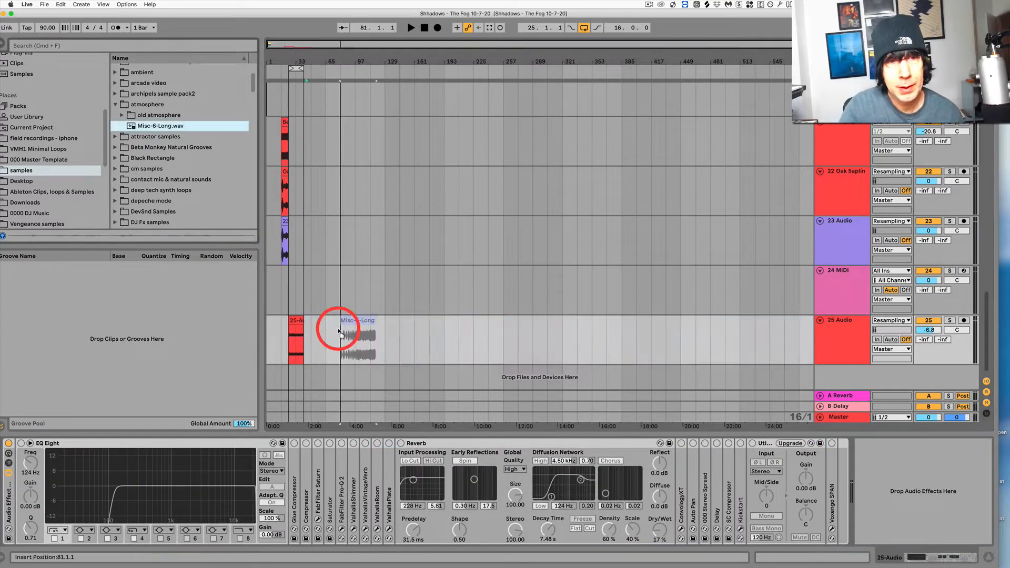
click(359, 321)
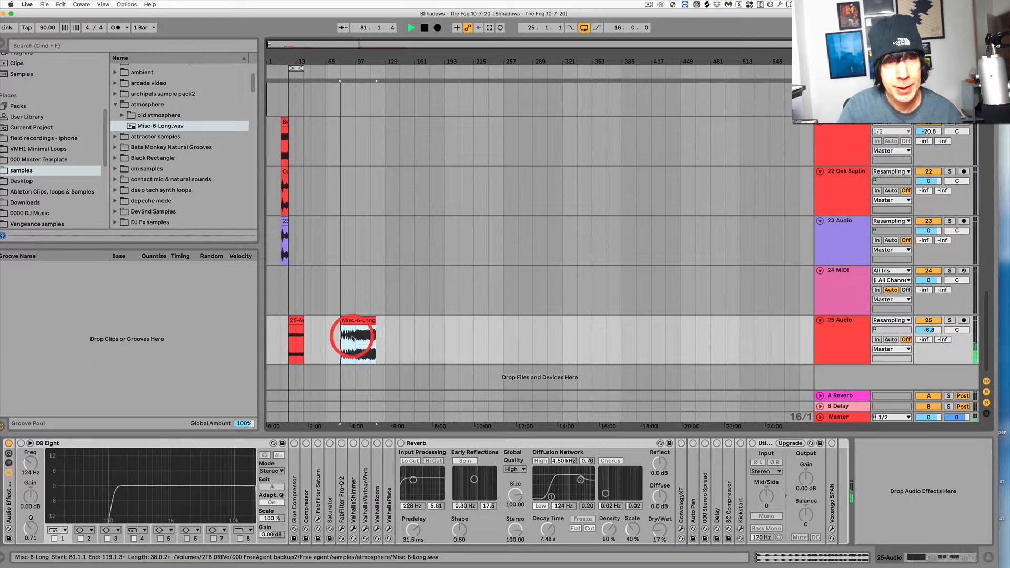
click(356, 346)
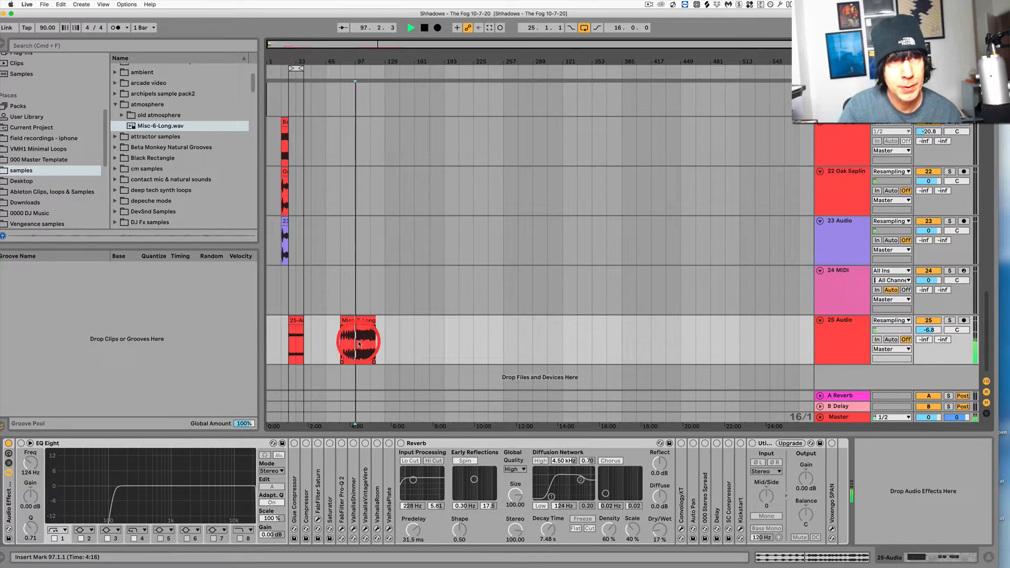
click(368, 322)
key(Delete)
key(space)
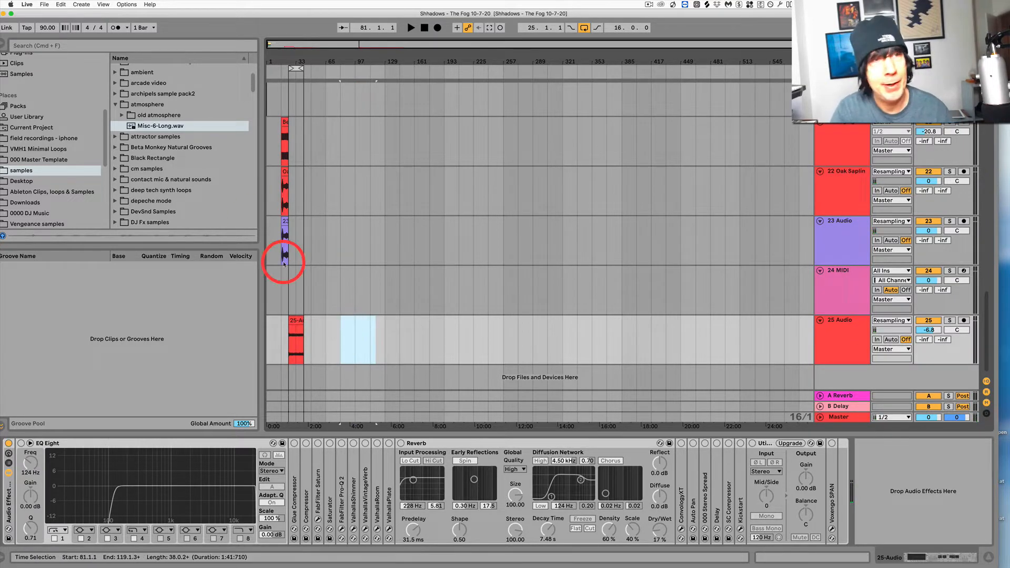
Step: Add 1spaceoddisey.mp4 from the old atmosphere folder to the 25 Audio track at bar 129
click(121, 115)
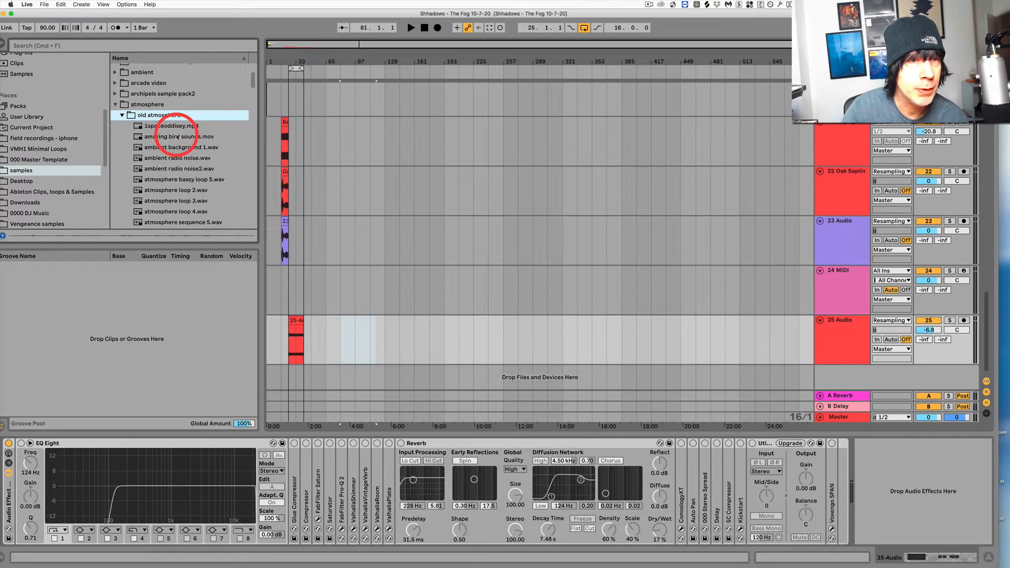
click(150, 126)
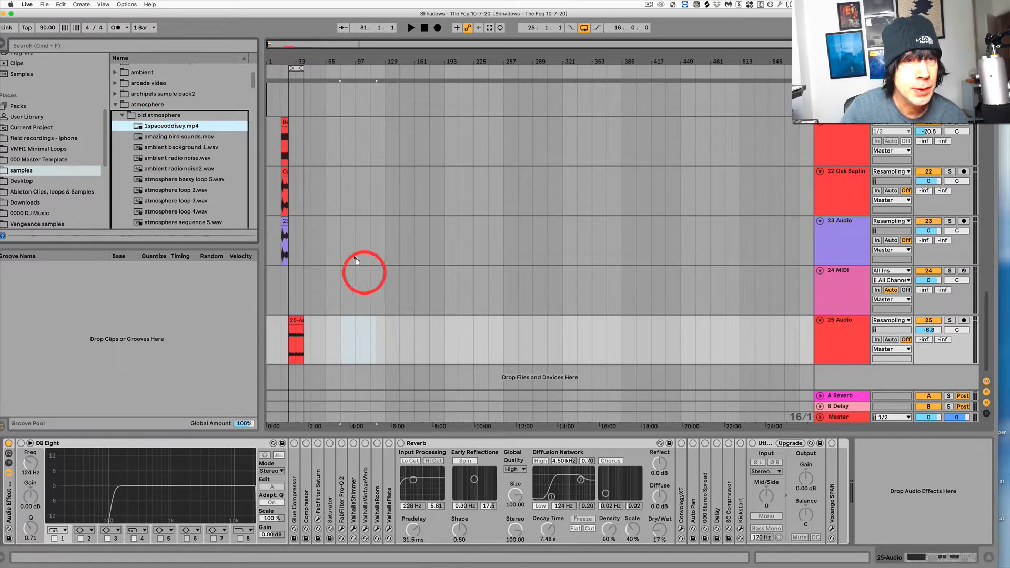
drag(356, 260, 390, 337)
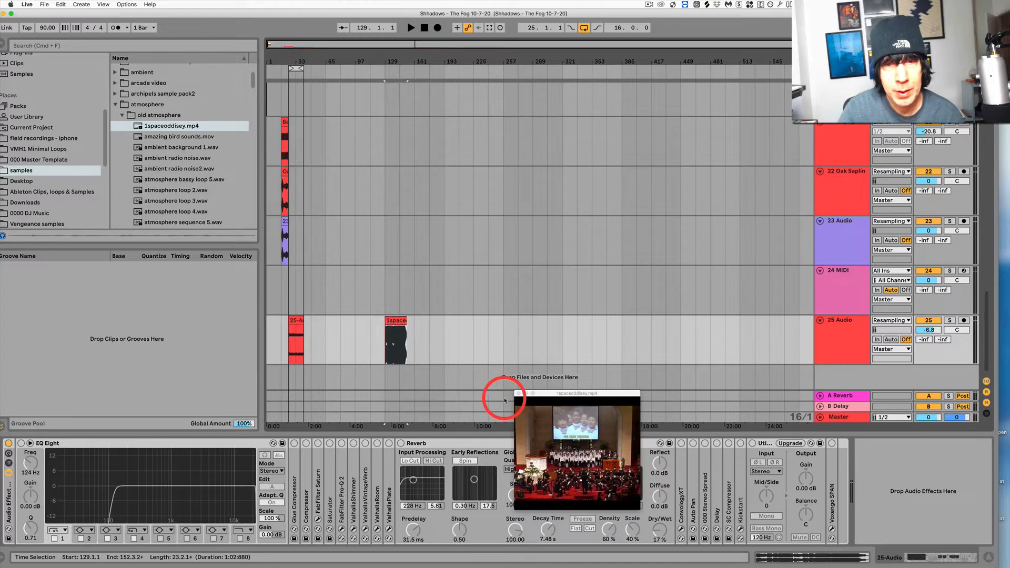
Step: Lower the 1spaceoddisey clip's gain to -4.85 dB while auditioning it, and close its video window
click(399, 323)
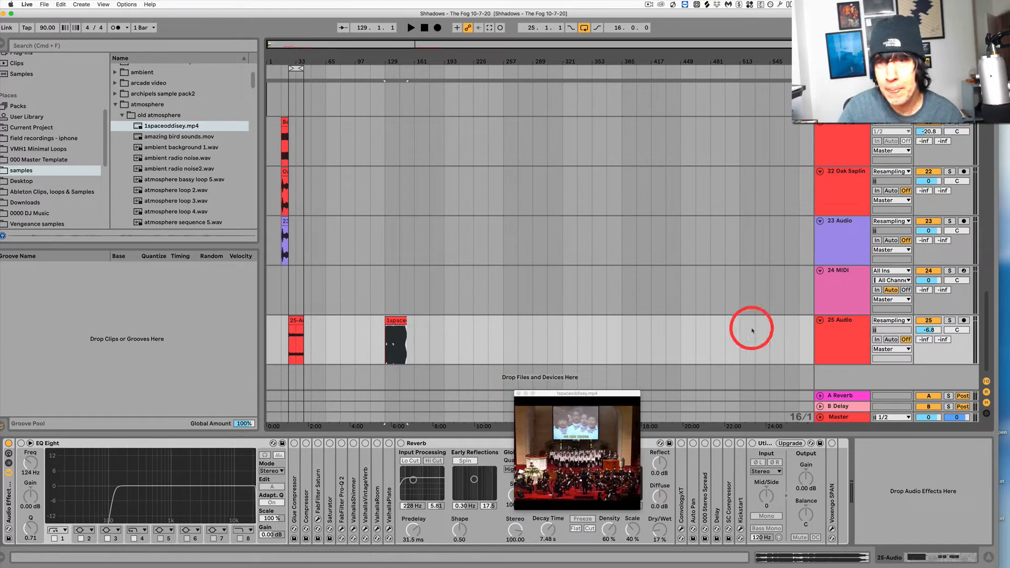
double_click(396, 321)
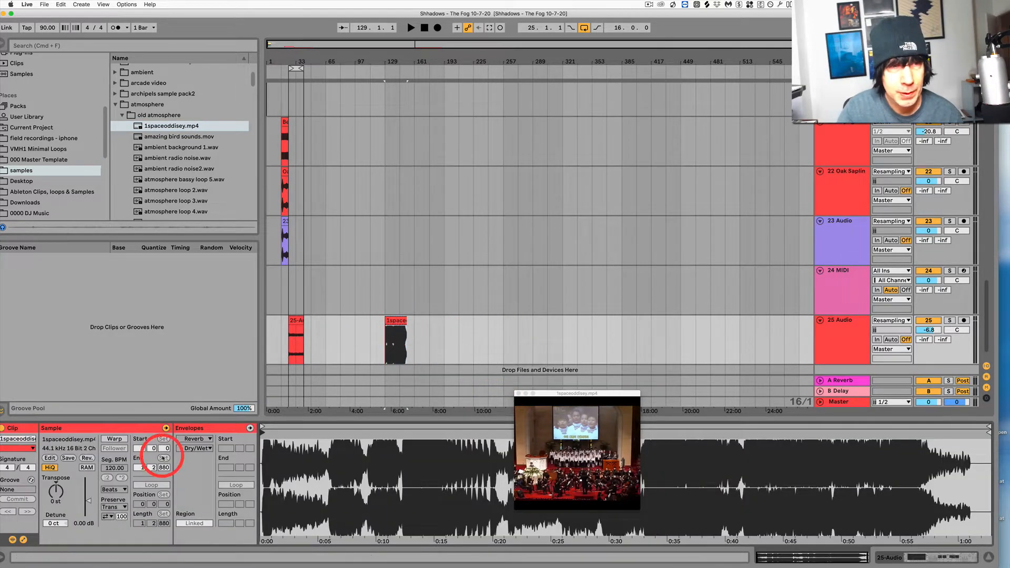
drag(85, 502, 79, 506)
key(space)
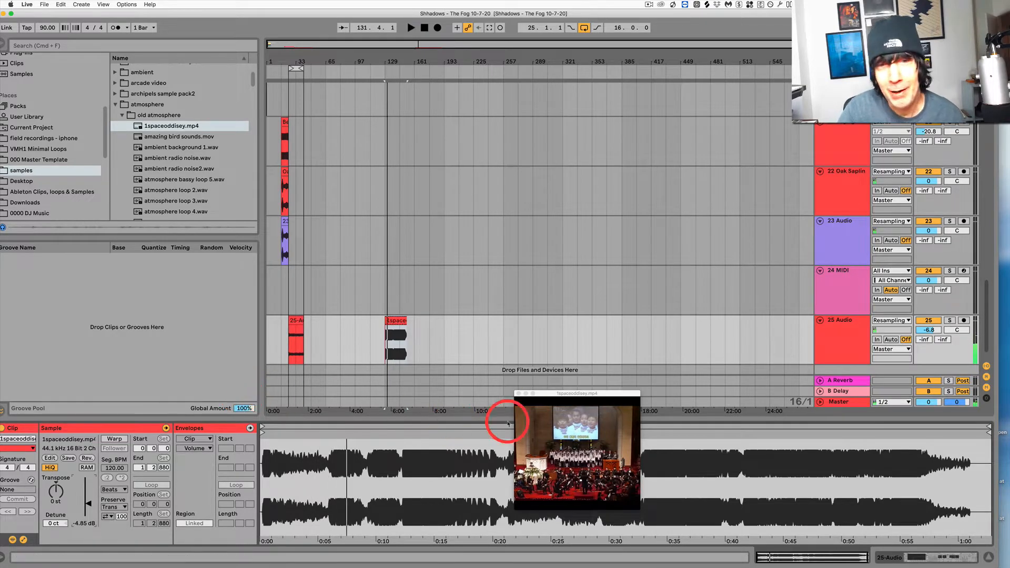
click(519, 394)
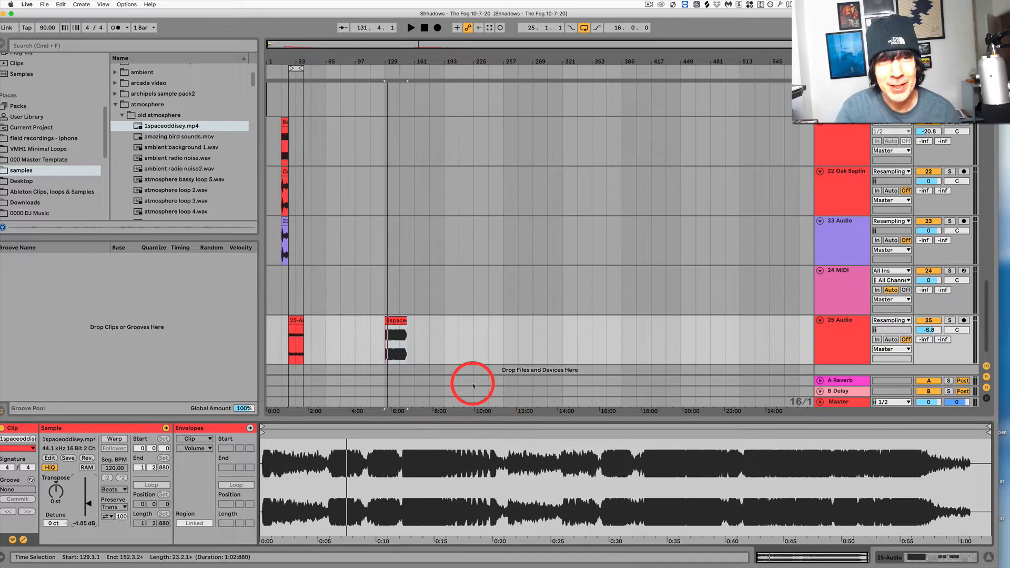
Step: Load the 1spaceoddisey clip from the 25 Audio track as the instrument of the 24 MIDI track
click(843, 271)
double_click(845, 271)
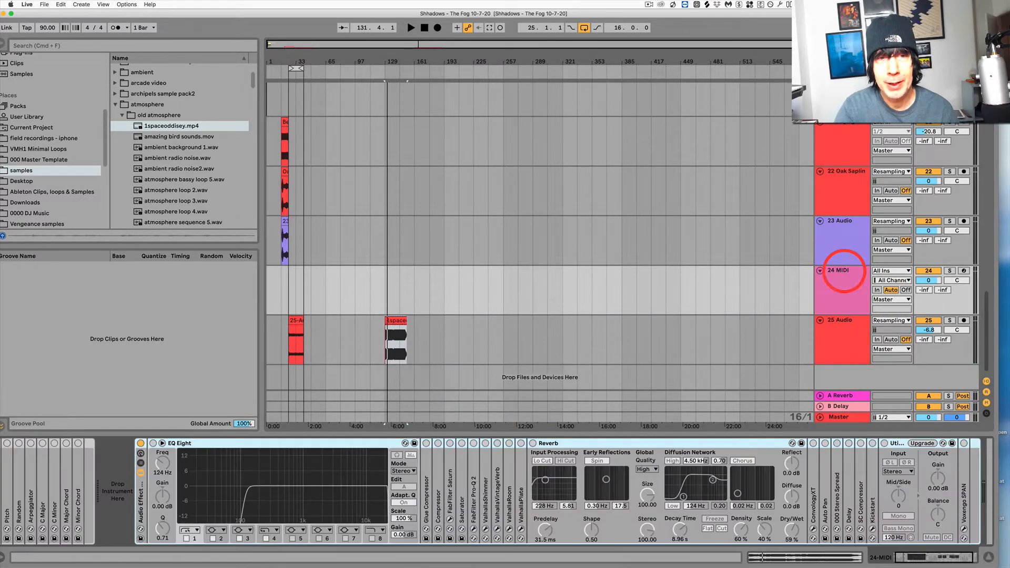
click(398, 320)
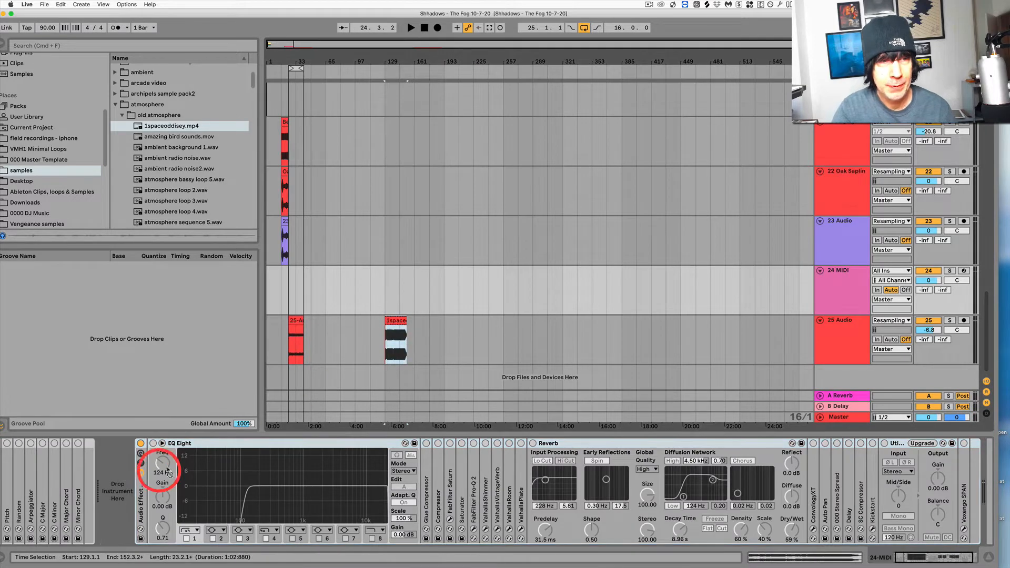
click(115, 498)
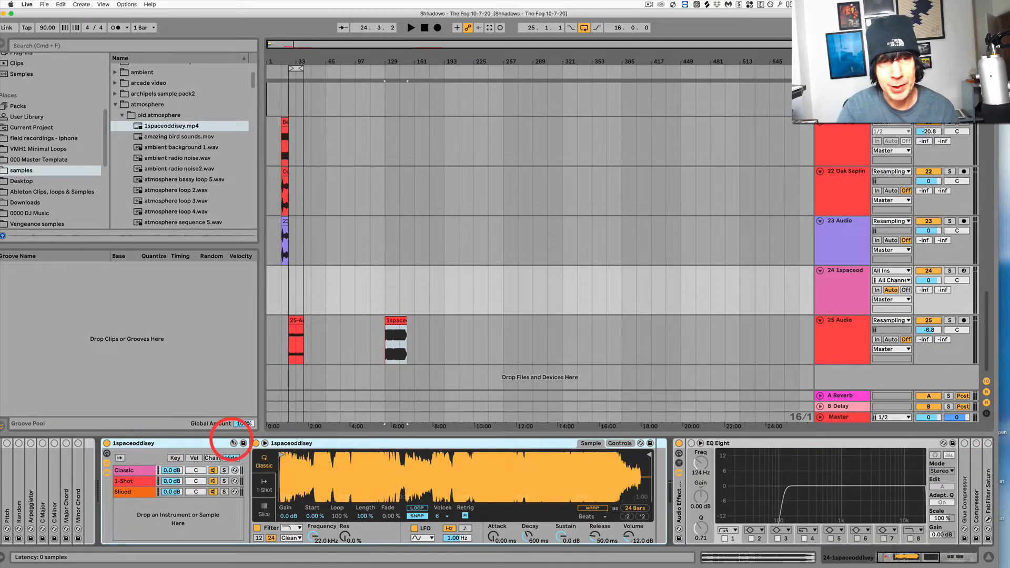
Step: Convert the 1spaceoddisey Simpler to a Sampler and show its sample waveform
right_click(533, 443)
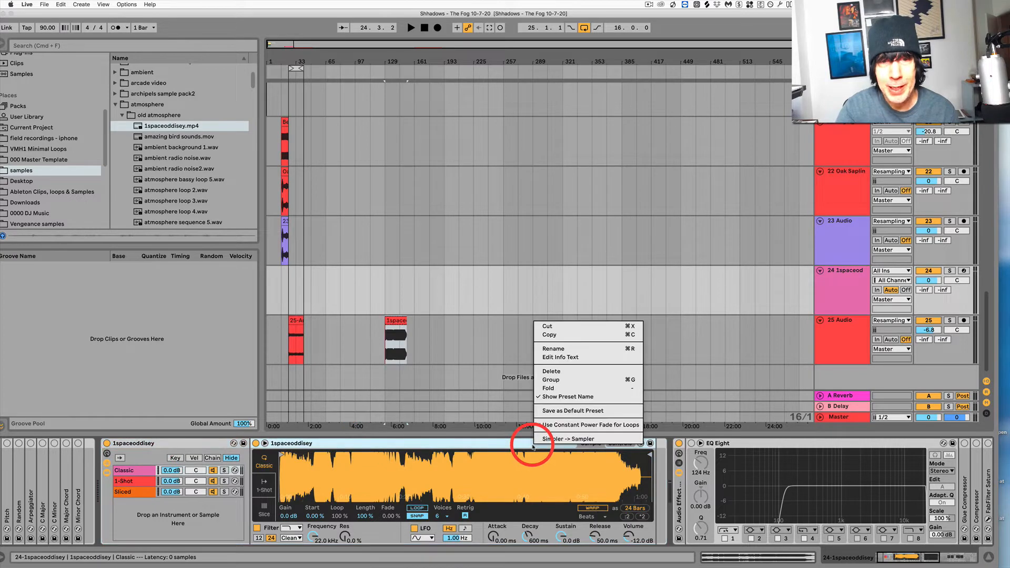
click(583, 438)
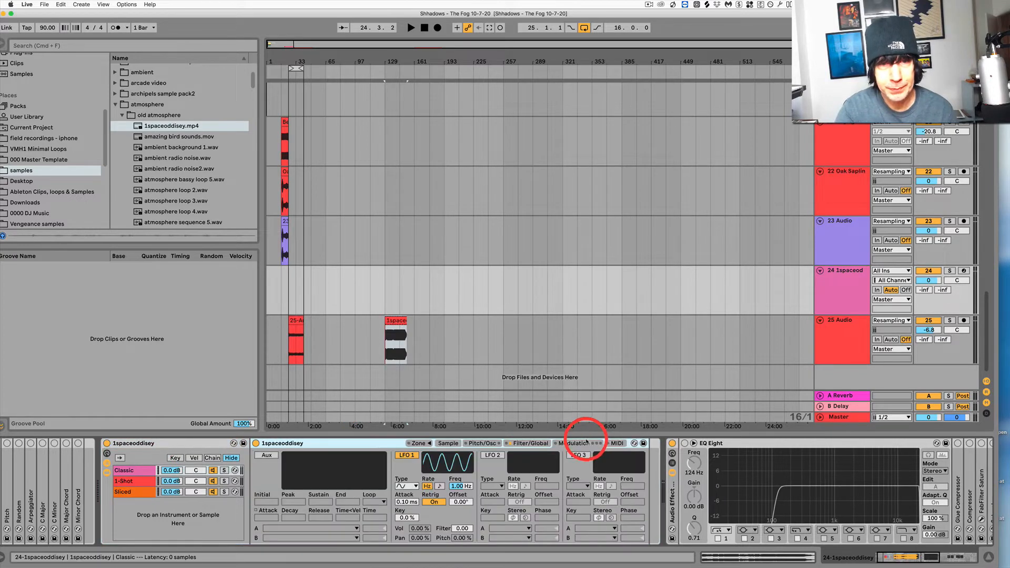
click(449, 444)
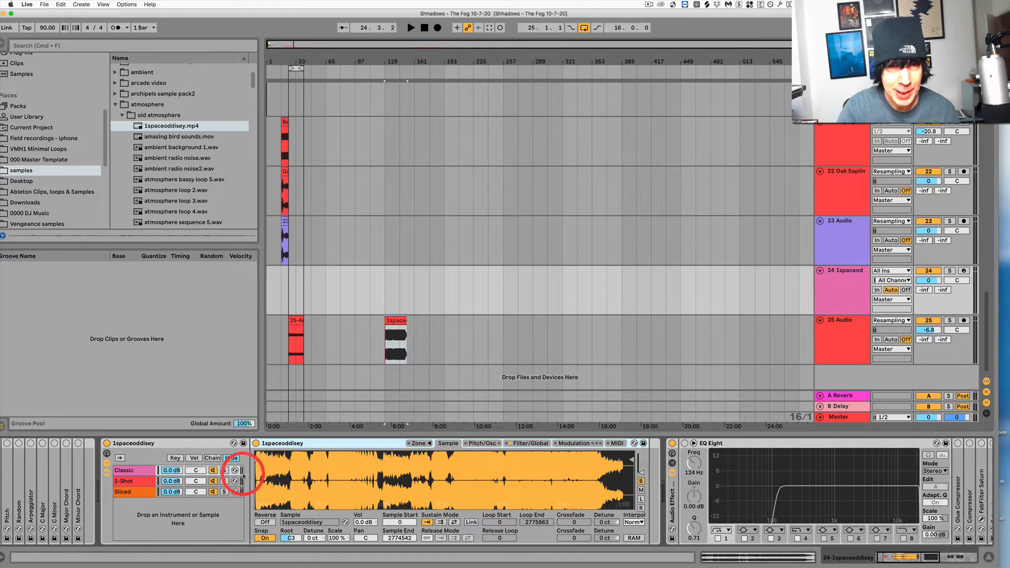
Step: Enable the forward sustain loop in the Sampler and pull the loop end in to about 52215
scroll(259, 474, up, 5)
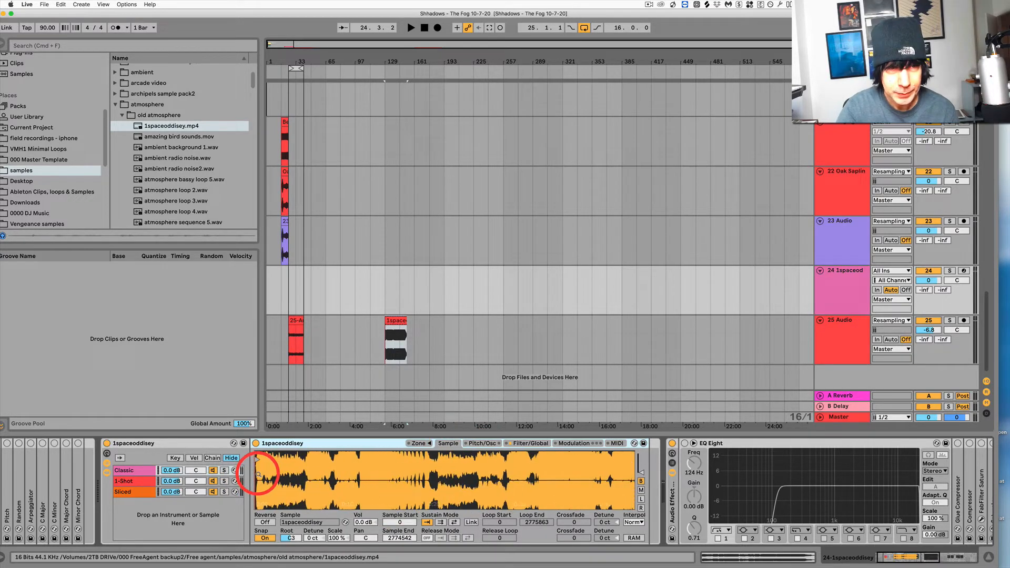
scroll(259, 473, up, 3)
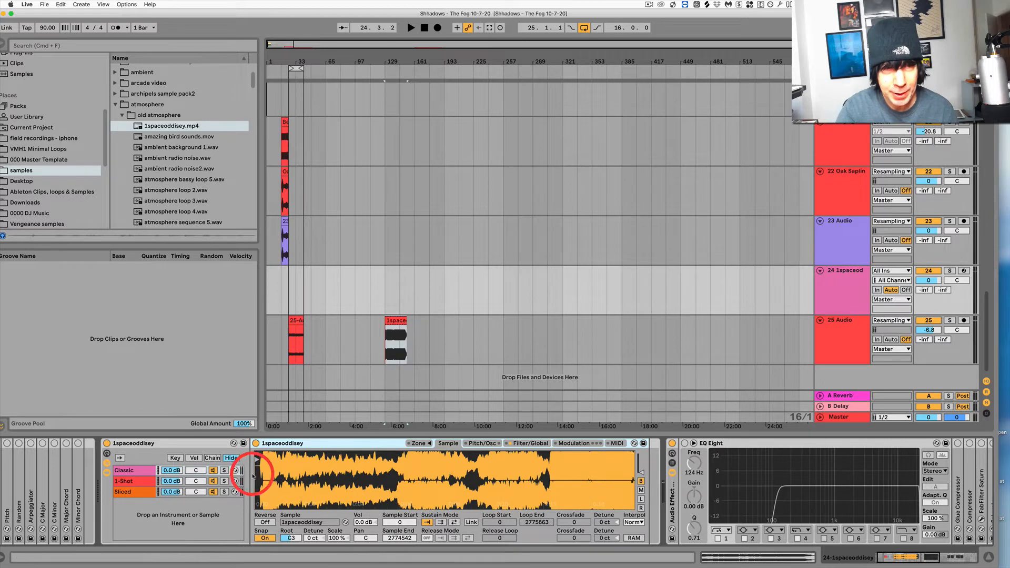
click(441, 522)
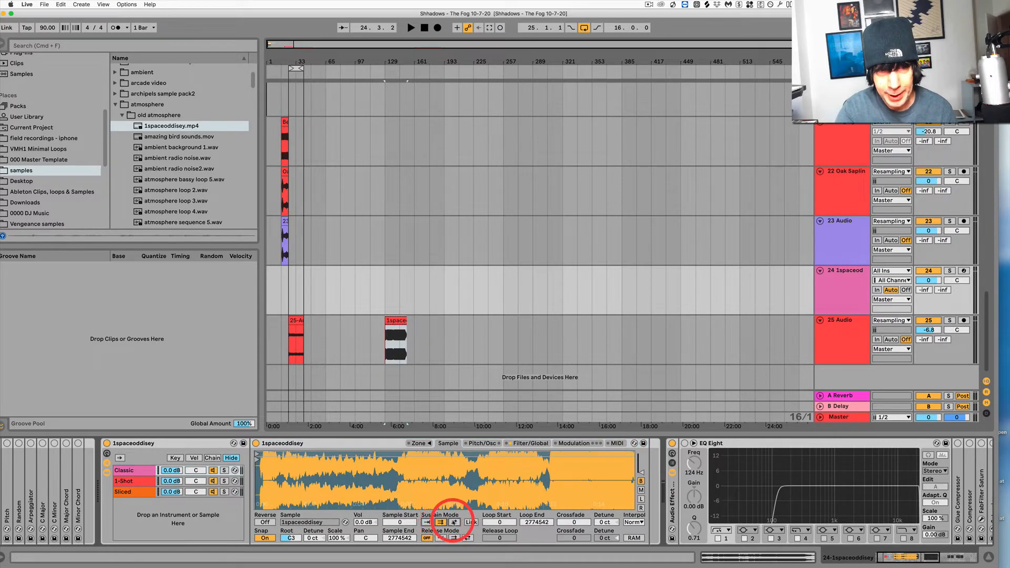
drag(632, 455, 571, 453)
scroll(568, 470, down, 5)
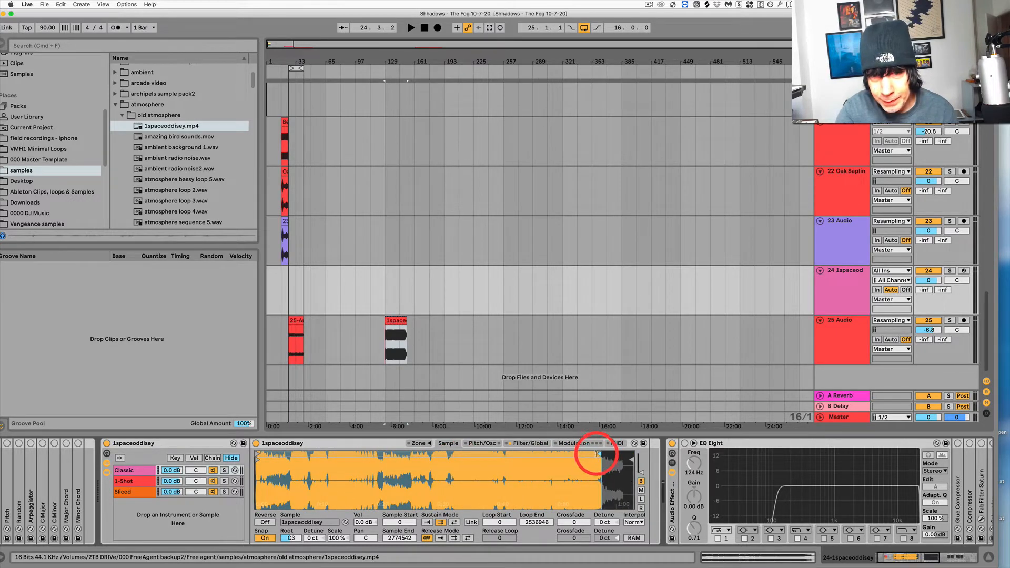
drag(599, 453, 258, 456)
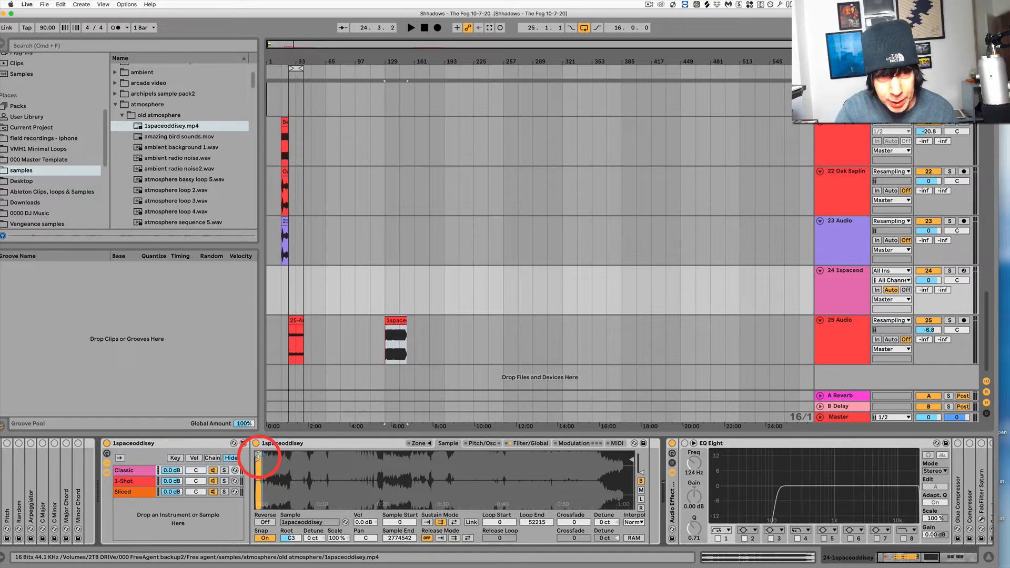
Step: Link the sample start to the loop start, set both to about 15403, and shorten the loop end to about 20414
scroll(258, 468, up, 10)
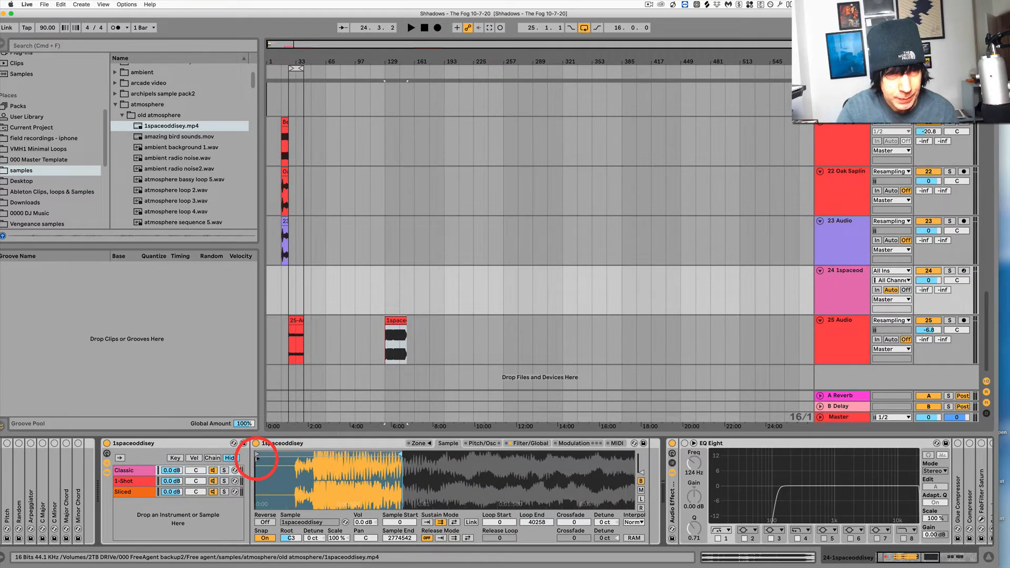
drag(257, 458, 316, 465)
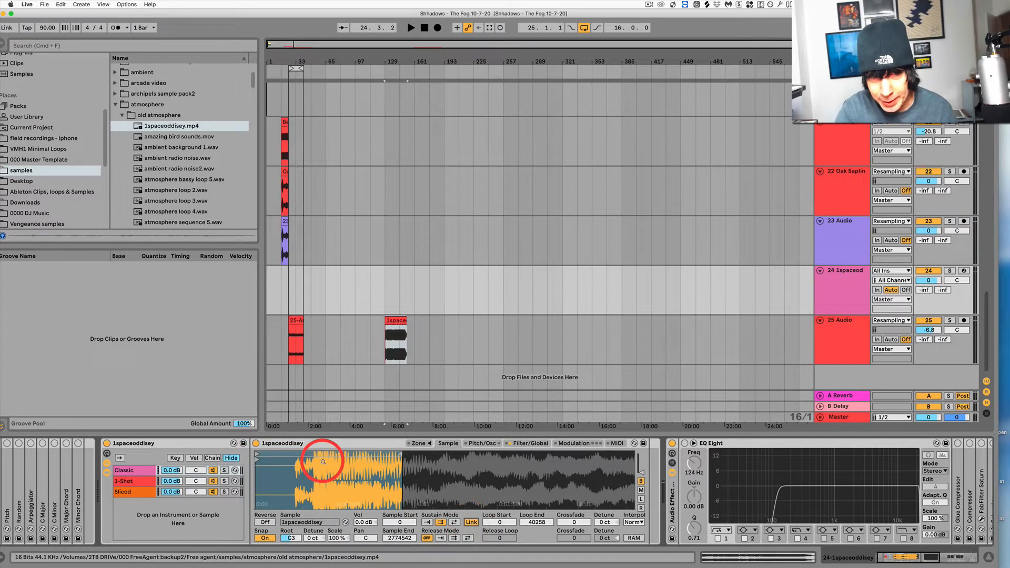
mouse_move(315, 457)
mouse_down()
mouse_move(266, 458)
mouse_move(333, 456)
mouse_up()
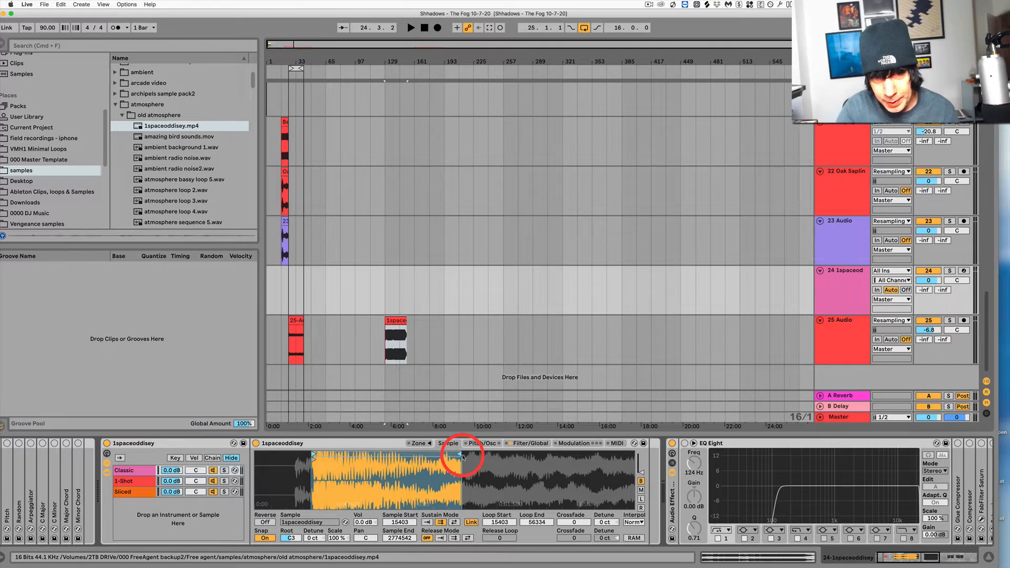
mouse_move(460, 454)
mouse_down()
mouse_move(317, 455)
mouse_move(327, 455)
mouse_up()
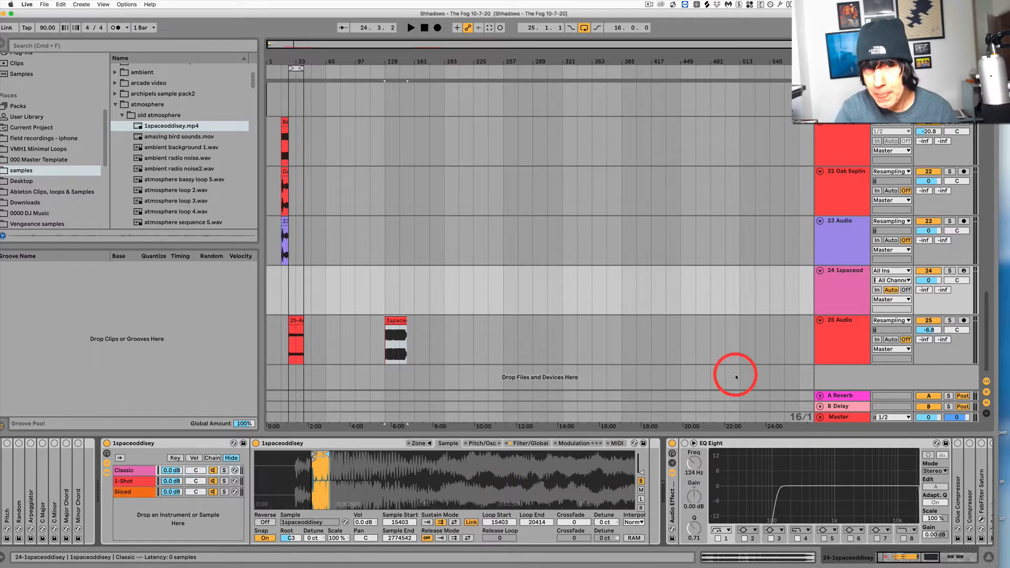
Step: Arm the 24 1spaceod track, extend the sustain loop end to about 25402 and set the loop crossfade to about 3522
click(964, 272)
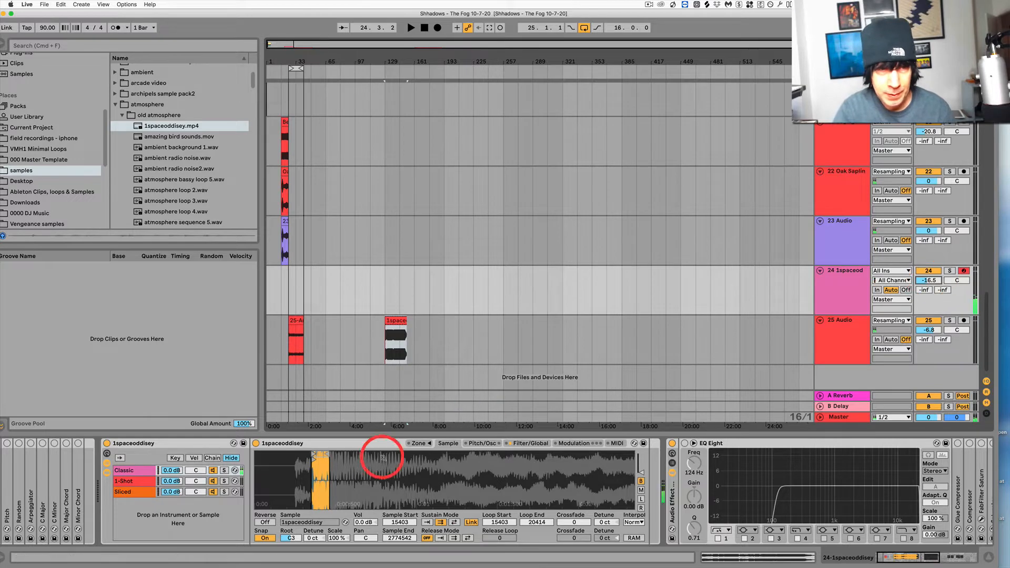
mouse_move(327, 454)
mouse_down()
mouse_move(357, 456)
mouse_move(347, 456)
mouse_up()
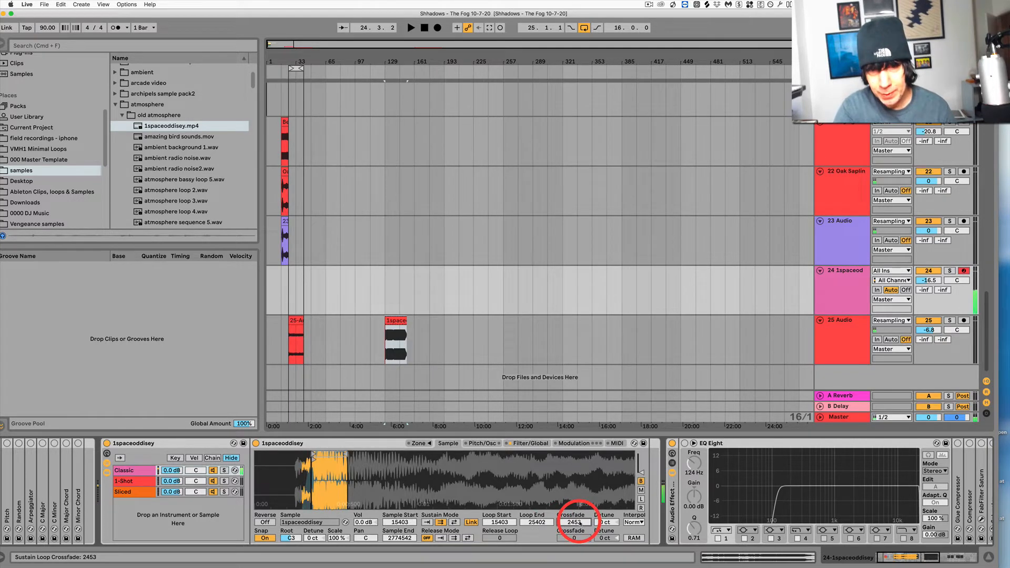
drag(580, 523, 580, 524)
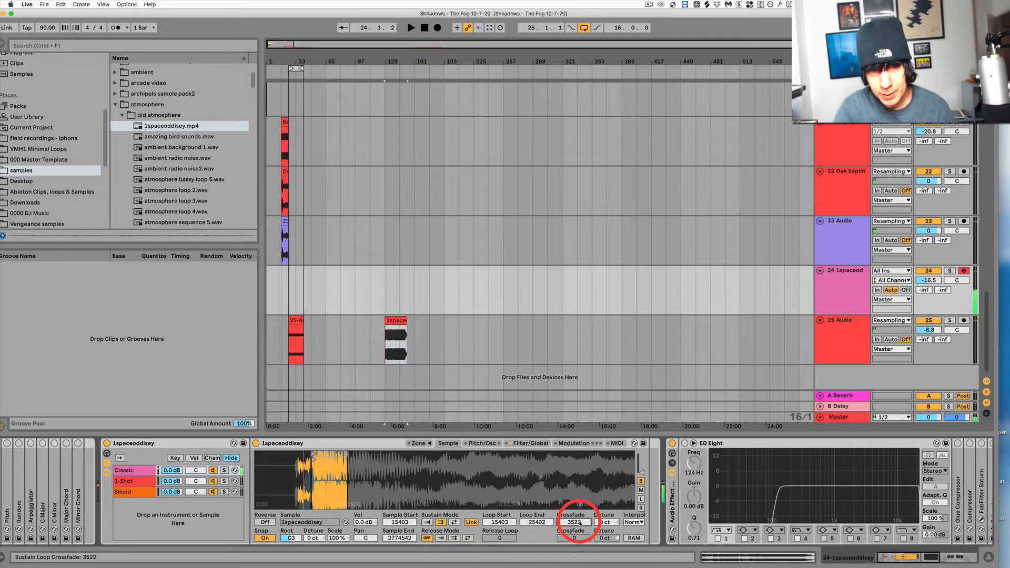
drag(479, 451, 468, 461)
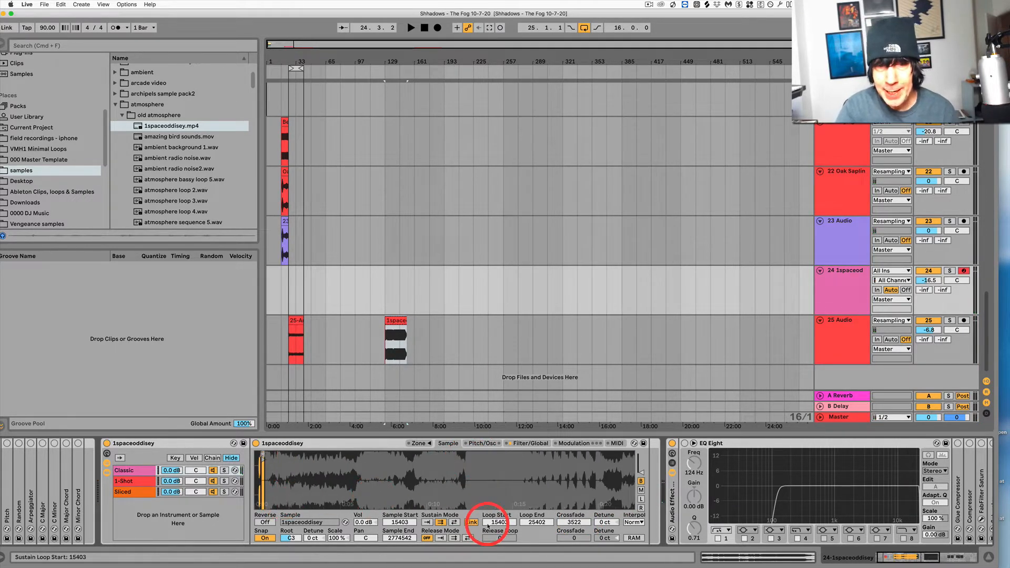
Step: Enable LFO 2 in the Sampler and assign its destination A to Loop Start with an amount of 100
click(574, 444)
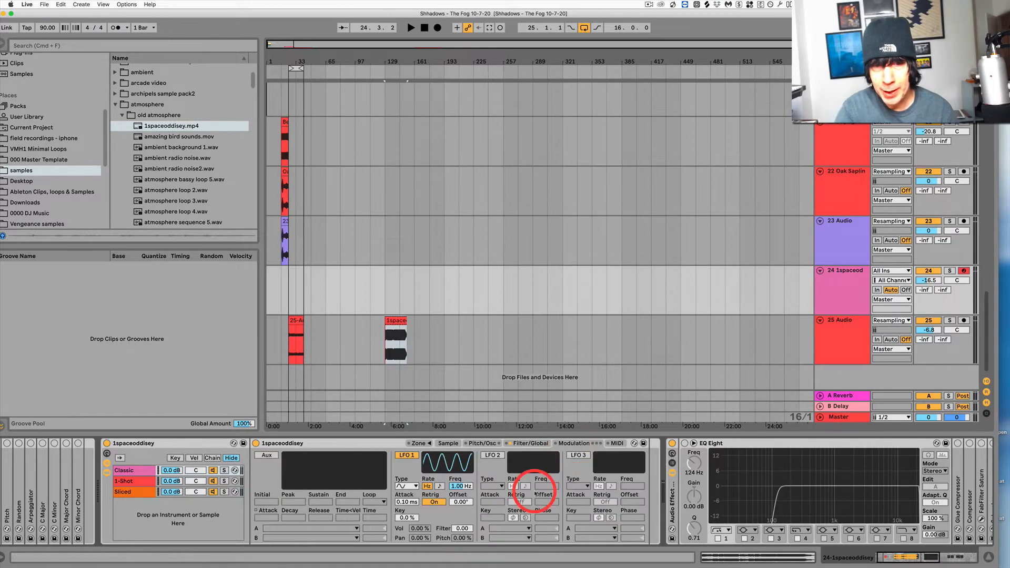
click(494, 456)
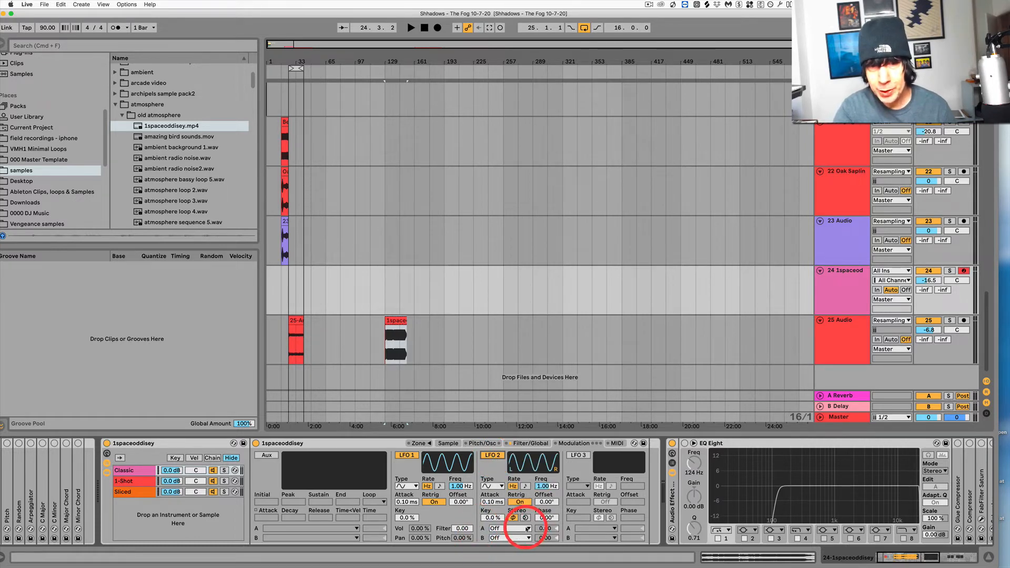
click(512, 530)
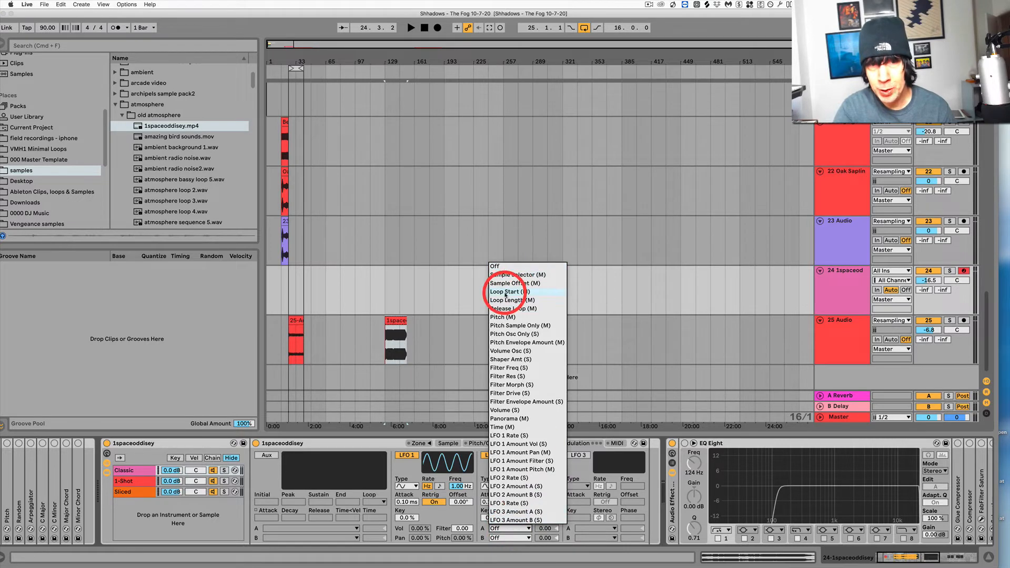
click(506, 294)
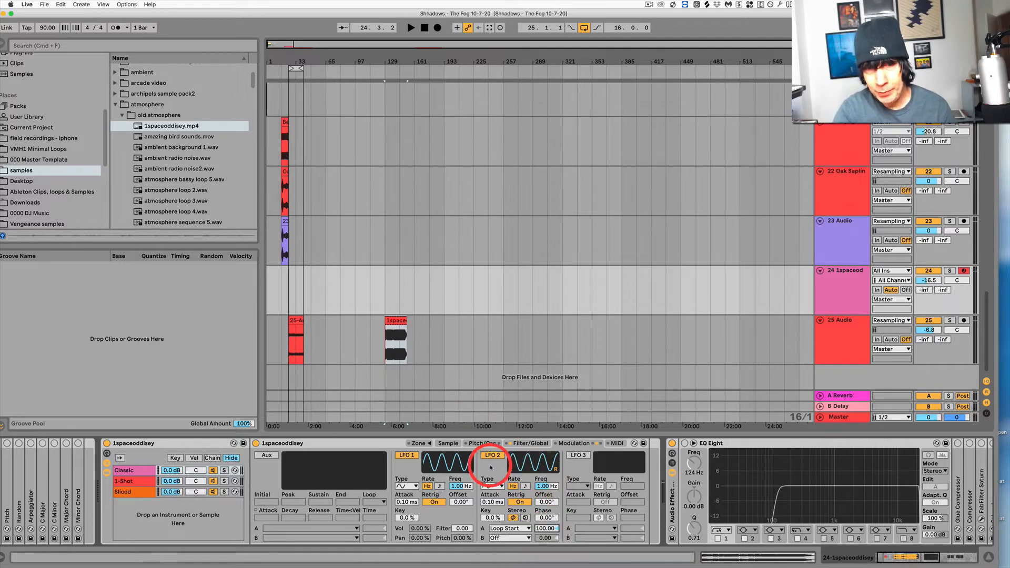
Step: Set LFO 2's frequency to 26.5 Hz and change its waveform to the random sample-and-hold type
drag(548, 490, 547, 486)
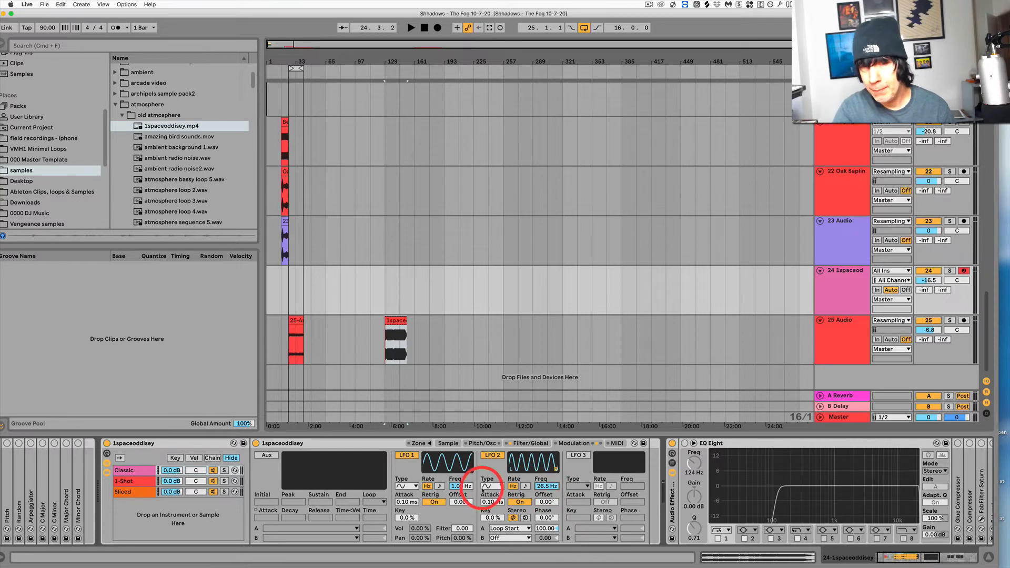
click(492, 486)
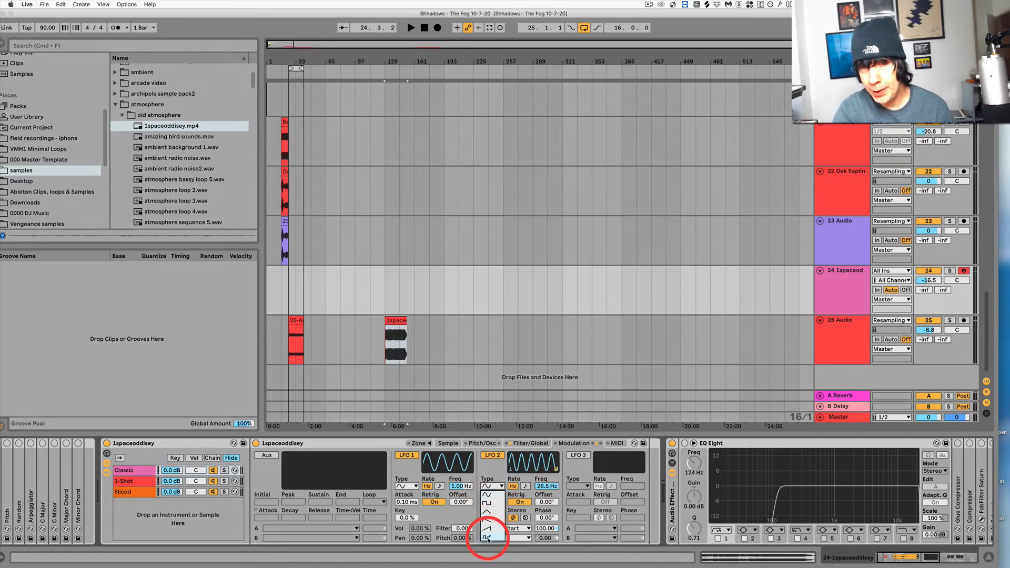
click(487, 538)
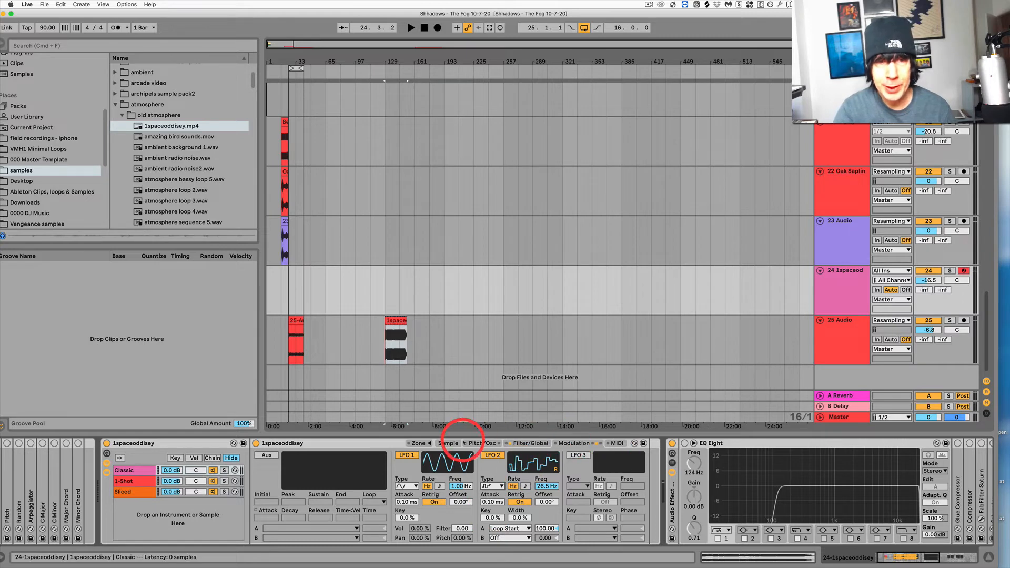
Step: Pull the Sampler's sample end in to about 2685820
click(443, 445)
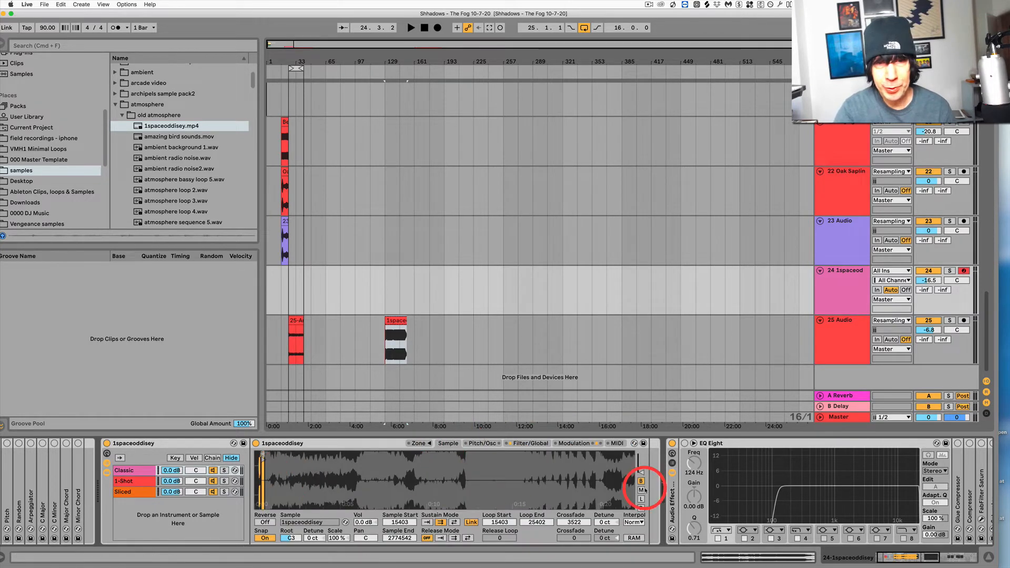
drag(638, 480, 375, 478)
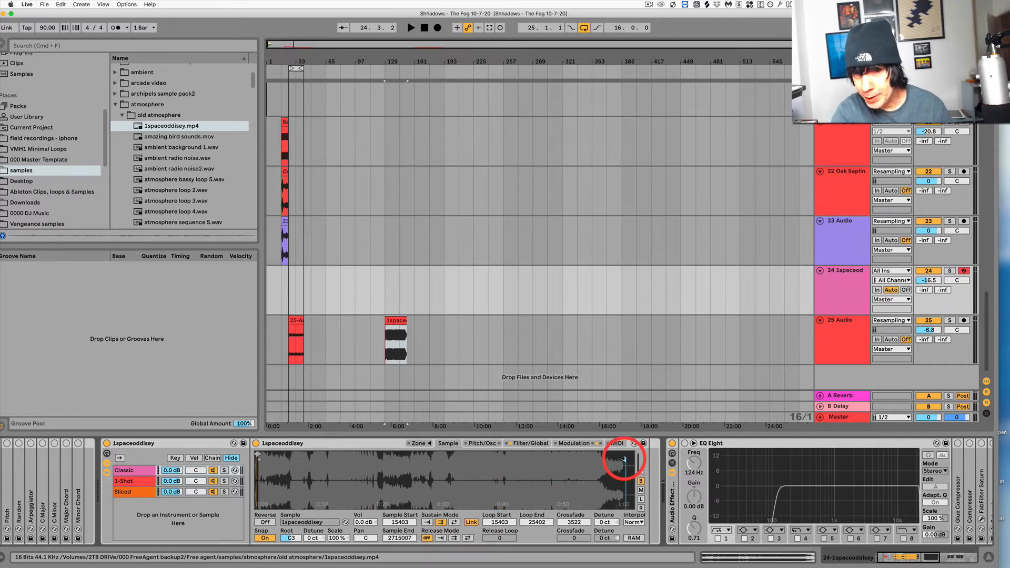
drag(631, 462, 620, 459)
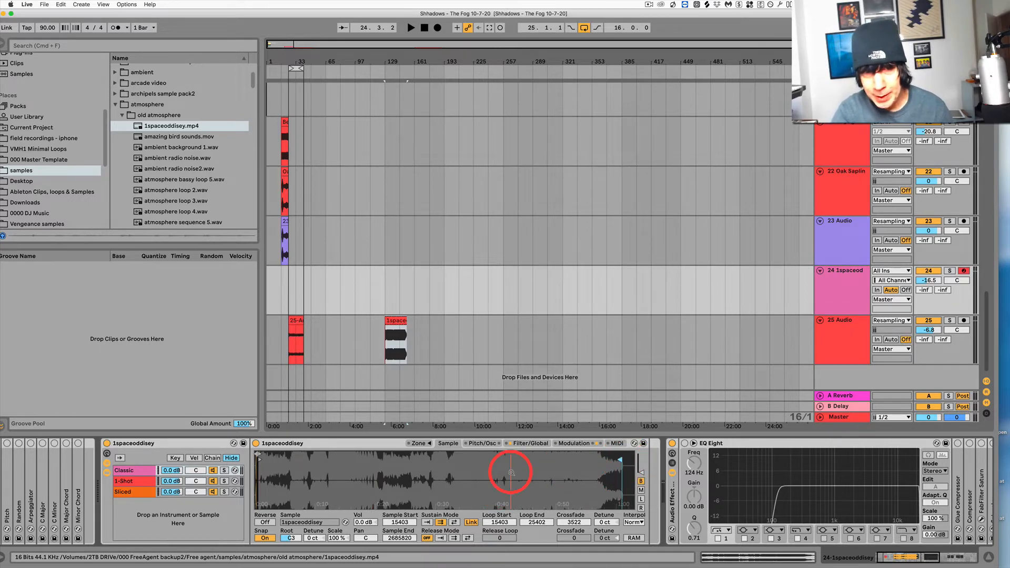
Step: Shorten the sustain loop end of the 1spaceoddisey sample to about 23735
drag(255, 479, 258, 468)
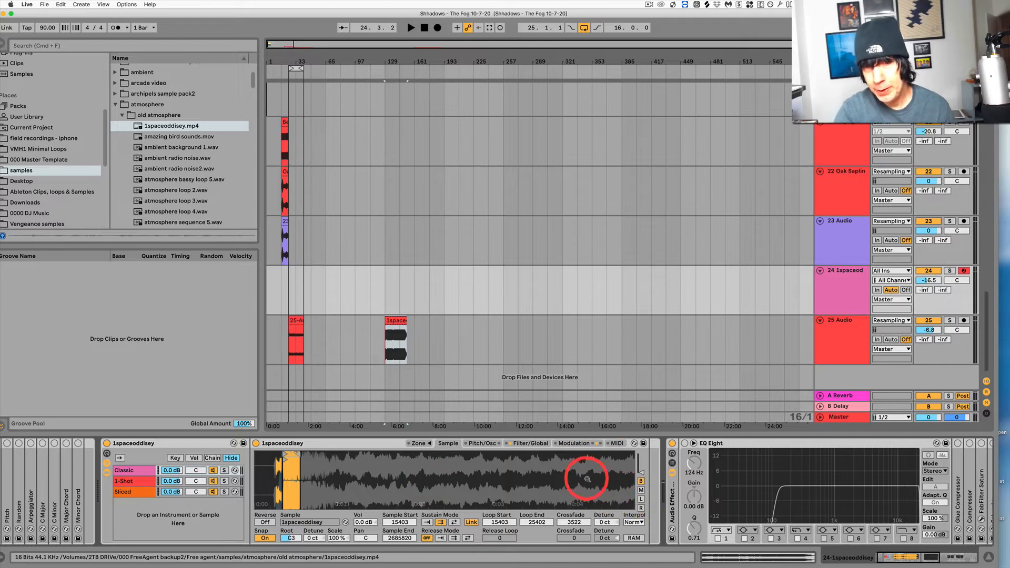
drag(539, 481, 538, 480)
drag(538, 480, 296, 482)
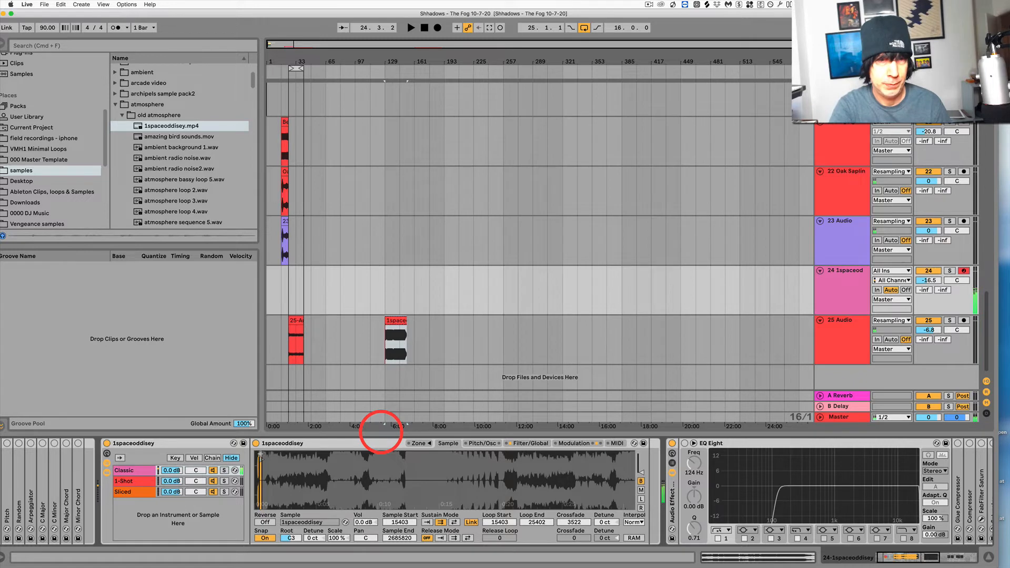
mouse_move(263, 457)
mouse_down()
mouse_move(304, 456)
mouse_move(291, 456)
mouse_up()
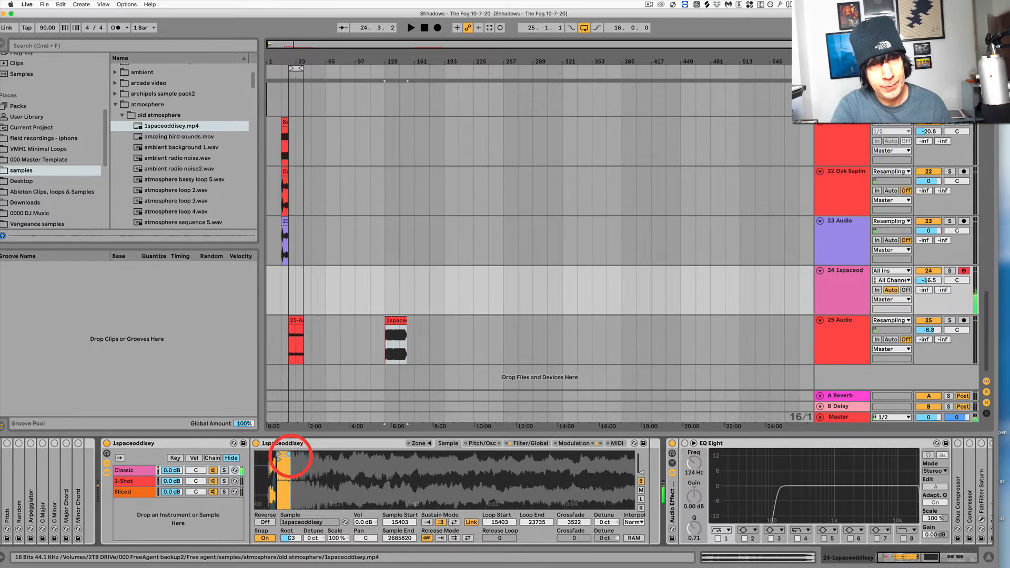
Step: Replace the Sampler's sample with atmosphere2.wav from the old atmosphere folder
scroll(200, 223, down, 3)
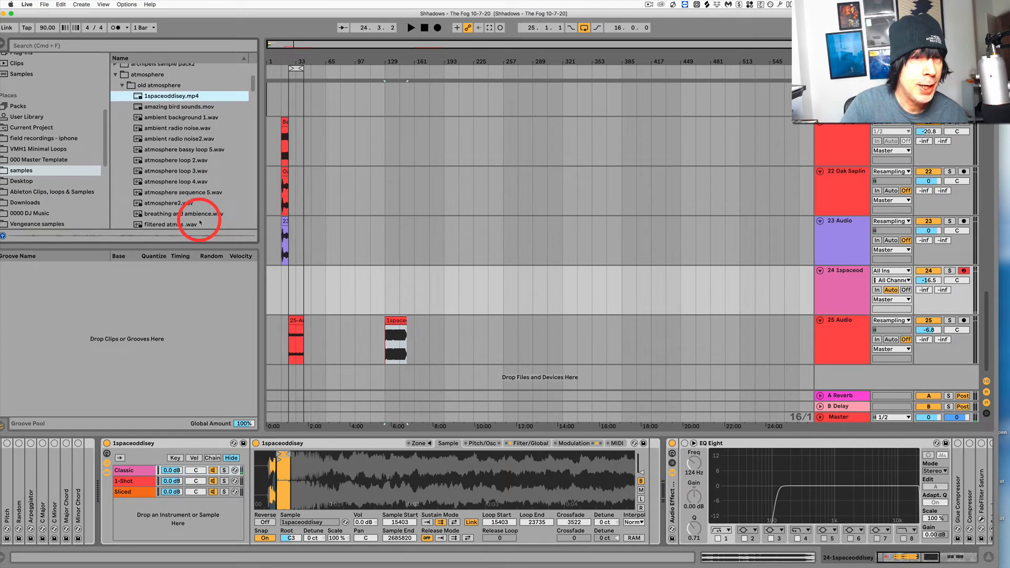
scroll(190, 200, down, 1)
click(189, 183)
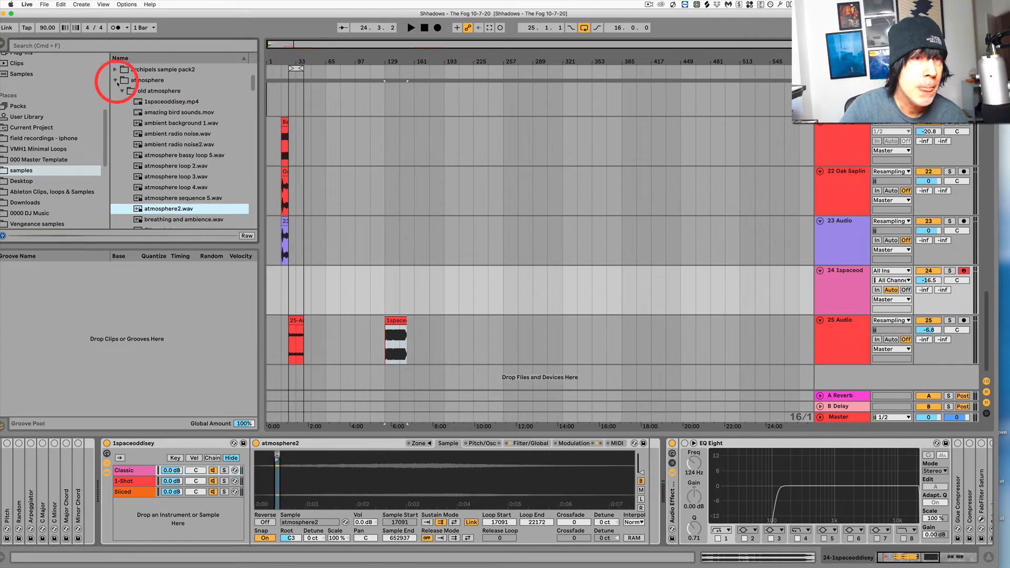
Step: Collapse the atmosphere folder, expand the vocal & voice folder and load child talking 1.wav into the Sampler
click(115, 80)
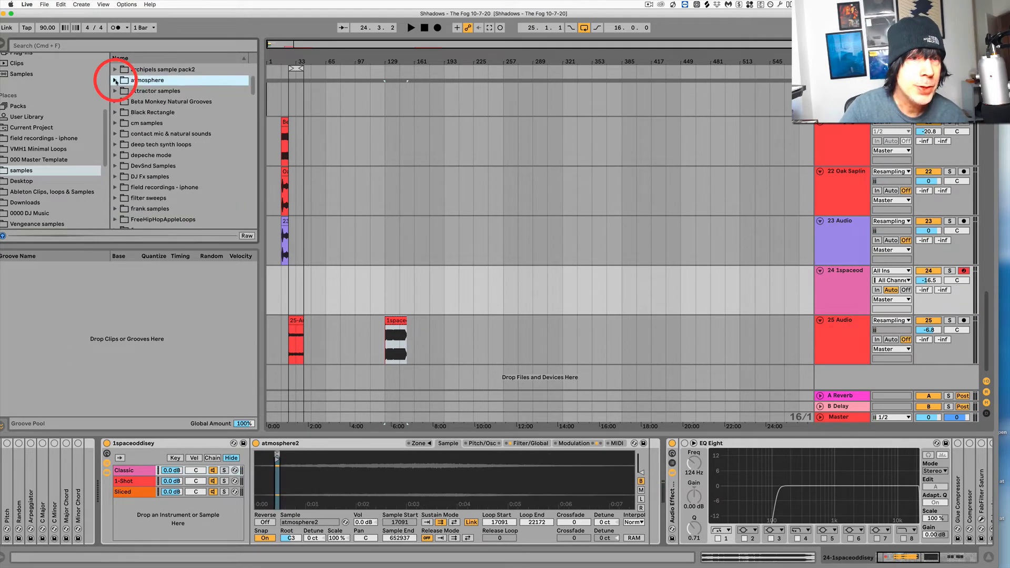
scroll(176, 150, down, 10)
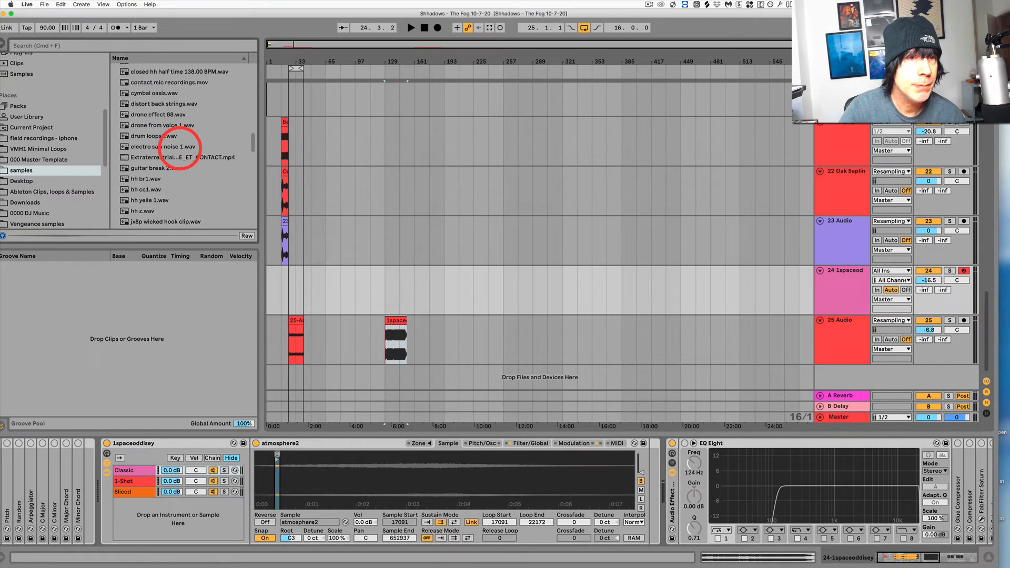
scroll(180, 147, up, 10)
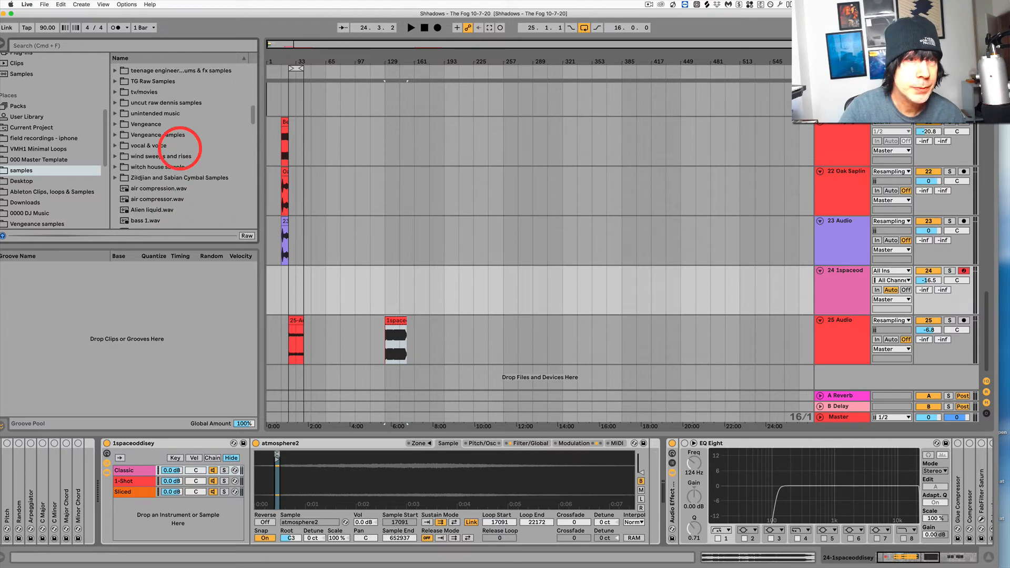
scroll(179, 147, up, 1)
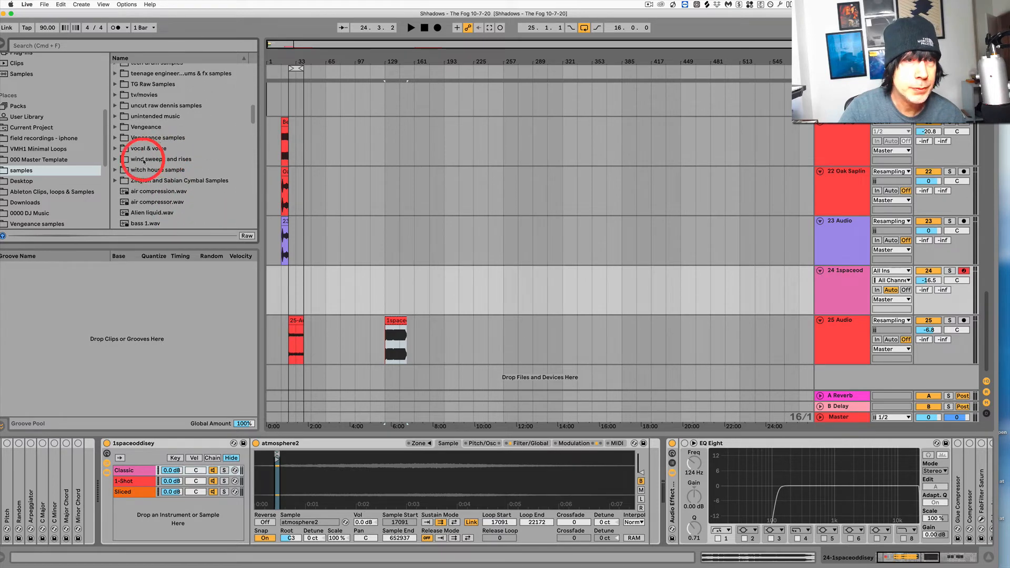
click(116, 152)
scroll(207, 169, down, 5)
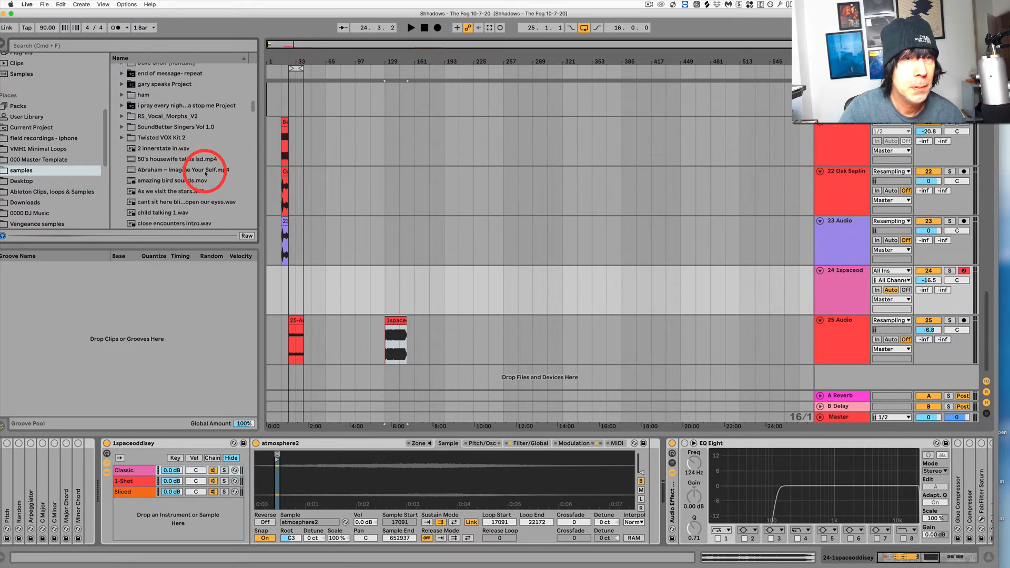
scroll(205, 173, down, 5)
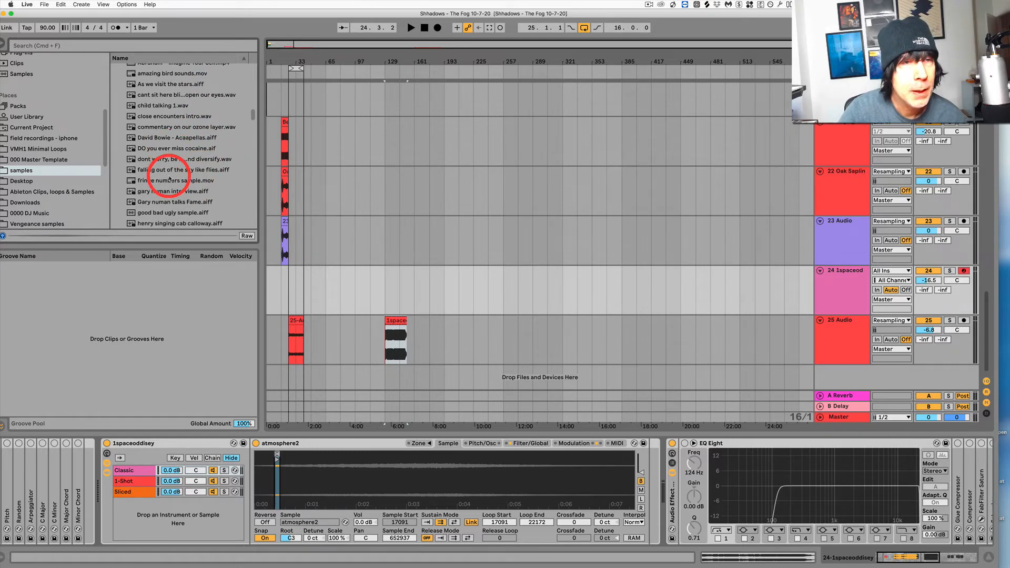
scroll(168, 179, down, 3)
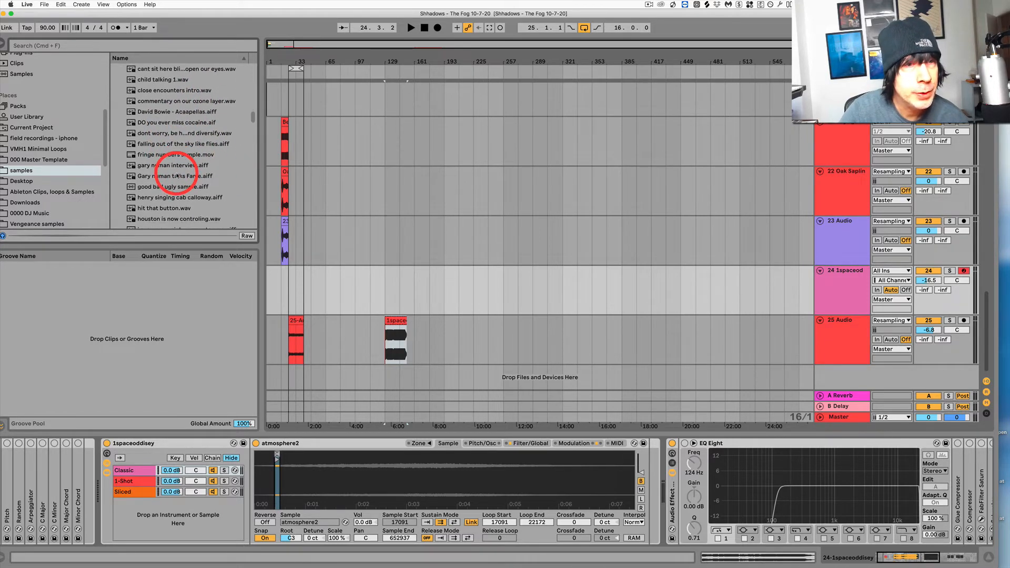
click(163, 80)
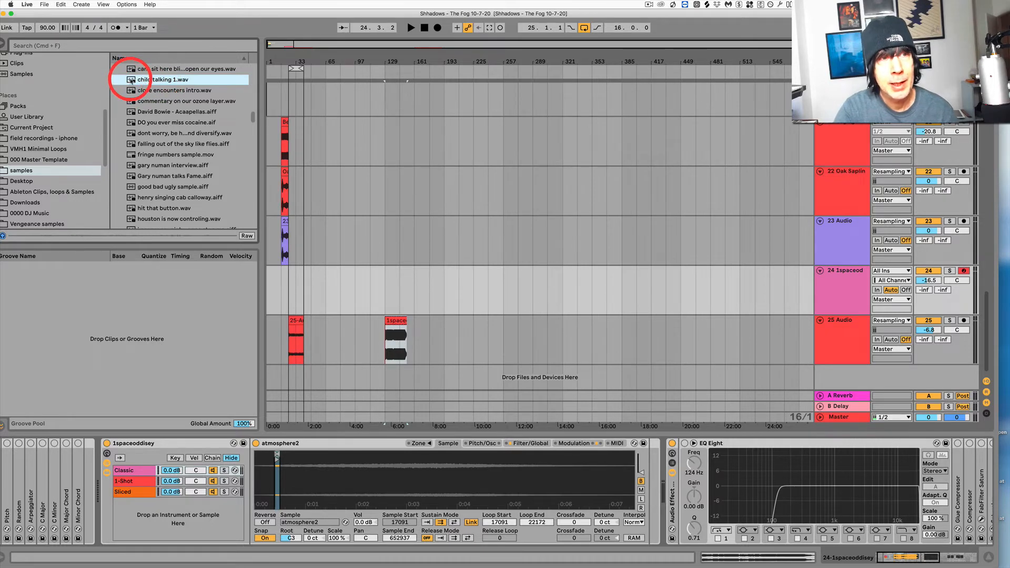
mouse_move(130, 81)
mouse_down()
mouse_move(285, 481)
mouse_move(578, 476)
mouse_move(635, 461)
mouse_up()
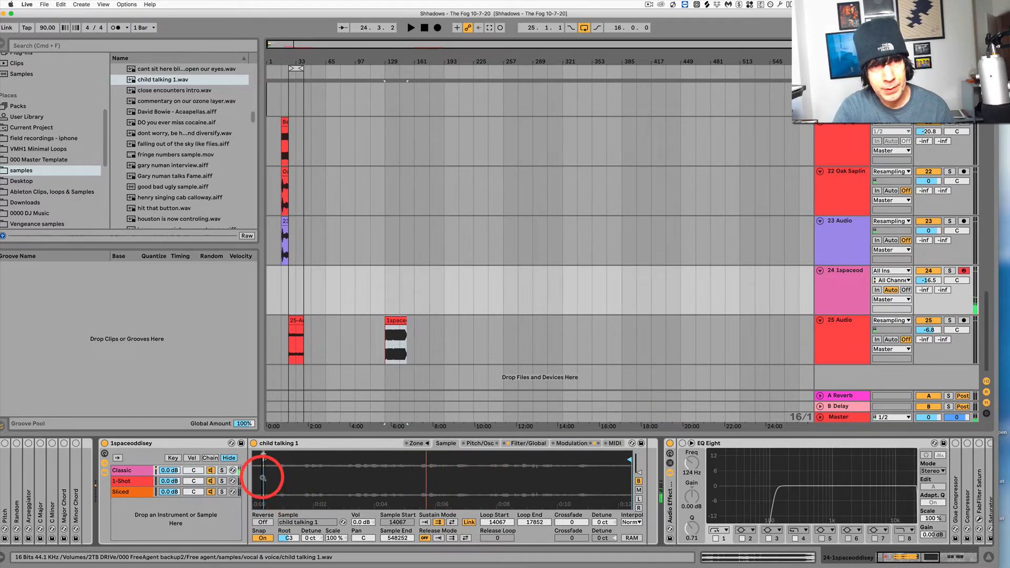
Step: Set the loop end of the child talking 1 sample to about 18644 and its sustain loop crossfade to about 246
mouse_move(267, 475)
mouse_down()
mouse_move(336, 474)
mouse_move(374, 456)
mouse_up()
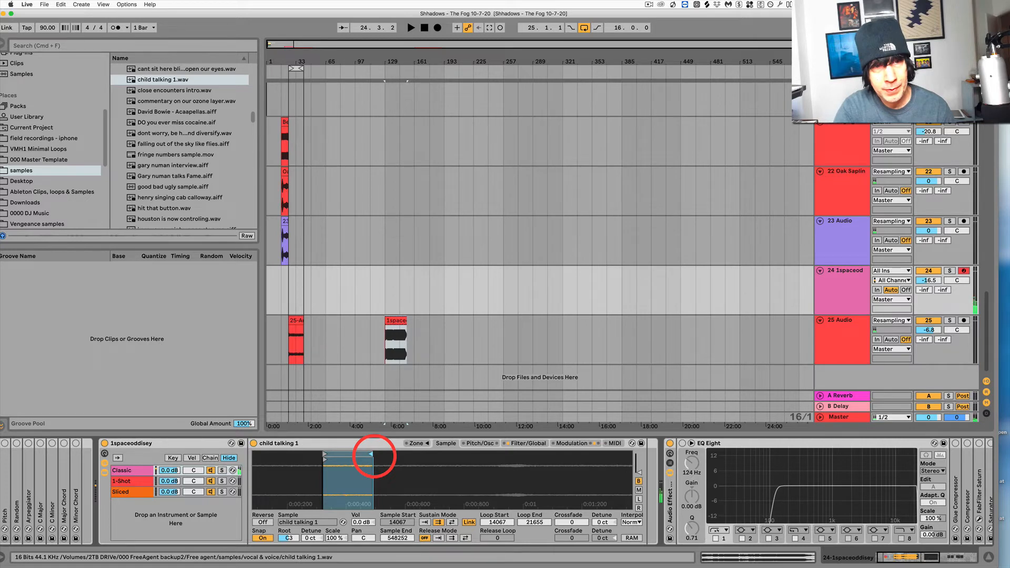
drag(397, 469, 404, 463)
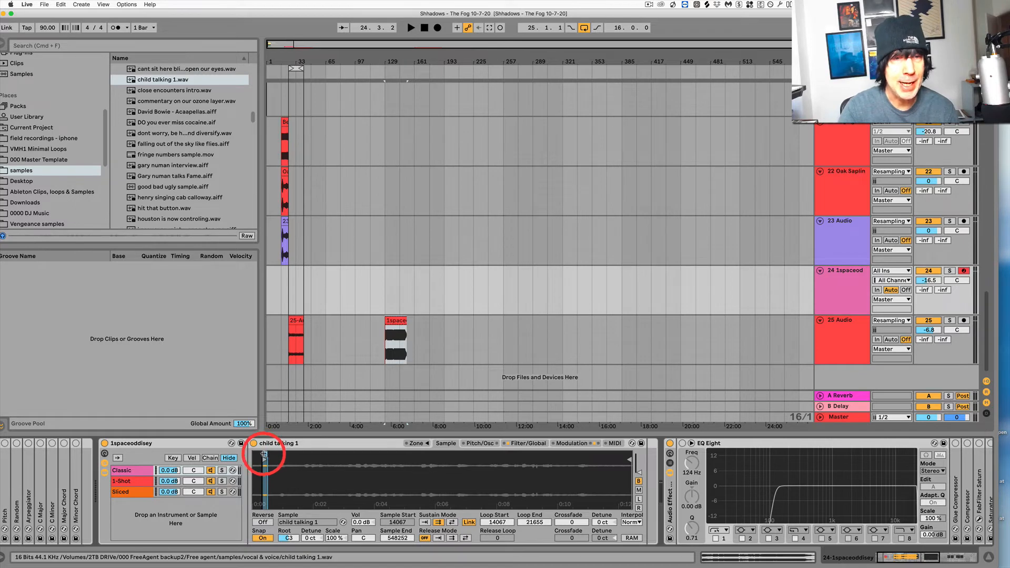
mouse_move(264, 466)
mouse_down()
mouse_move(268, 479)
mouse_move(322, 478)
mouse_move(321, 457)
mouse_up()
drag(573, 523, 572, 521)
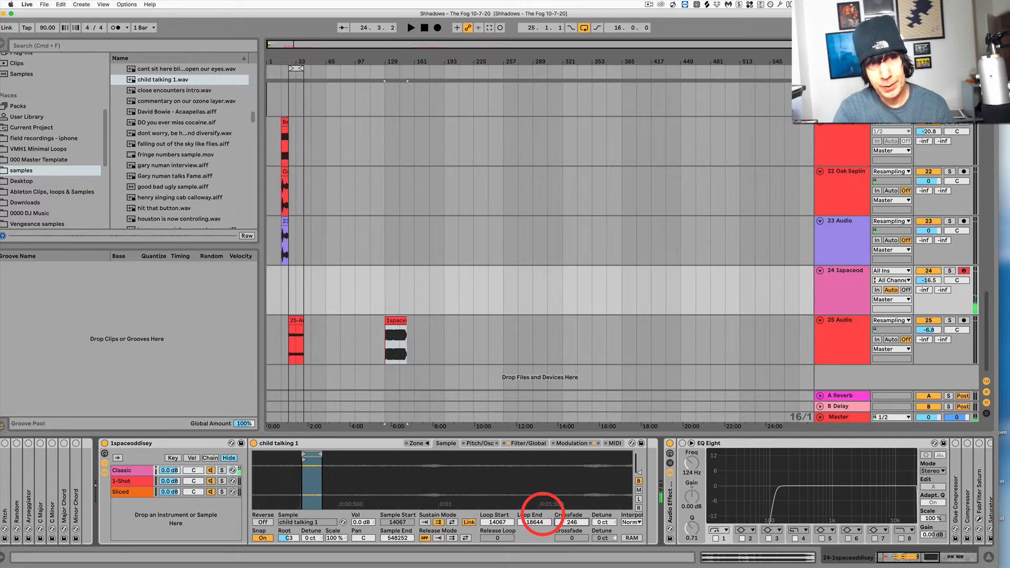
Step: Replace the Sampler's sample with good bad ugly sample.aiff from the vocal & voice folder
click(163, 187)
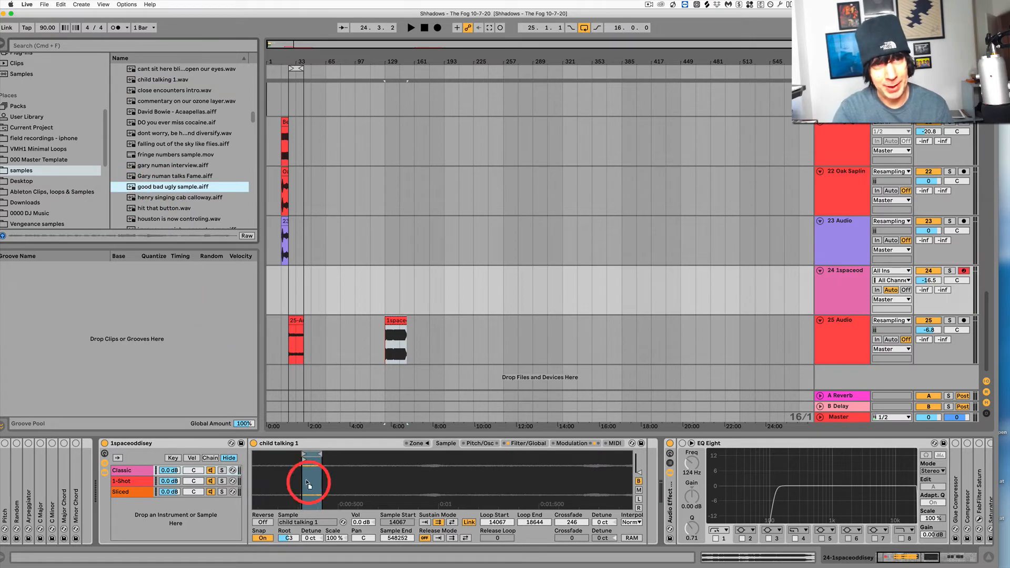
drag(308, 482, 312, 487)
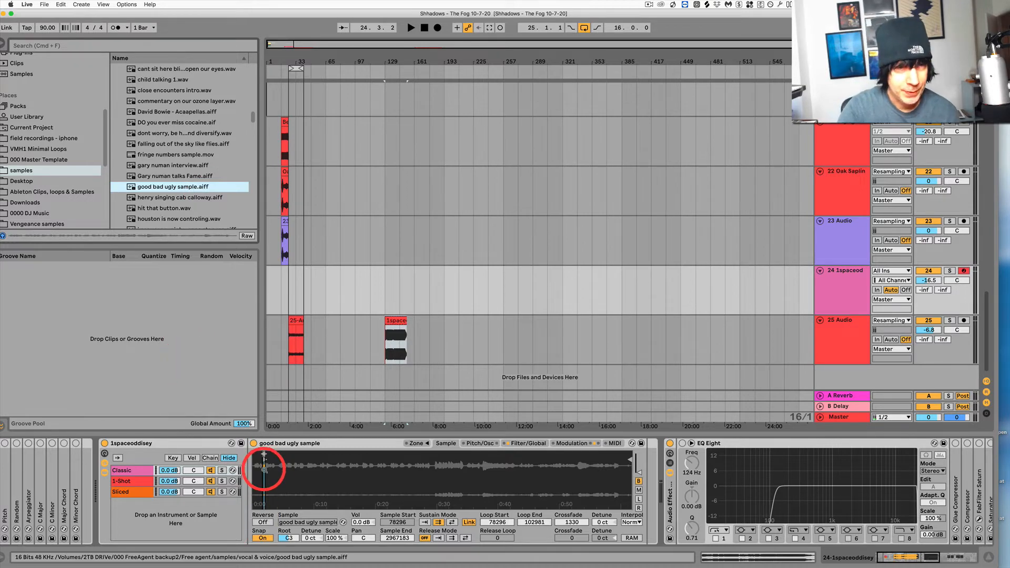
drag(266, 469, 266, 469)
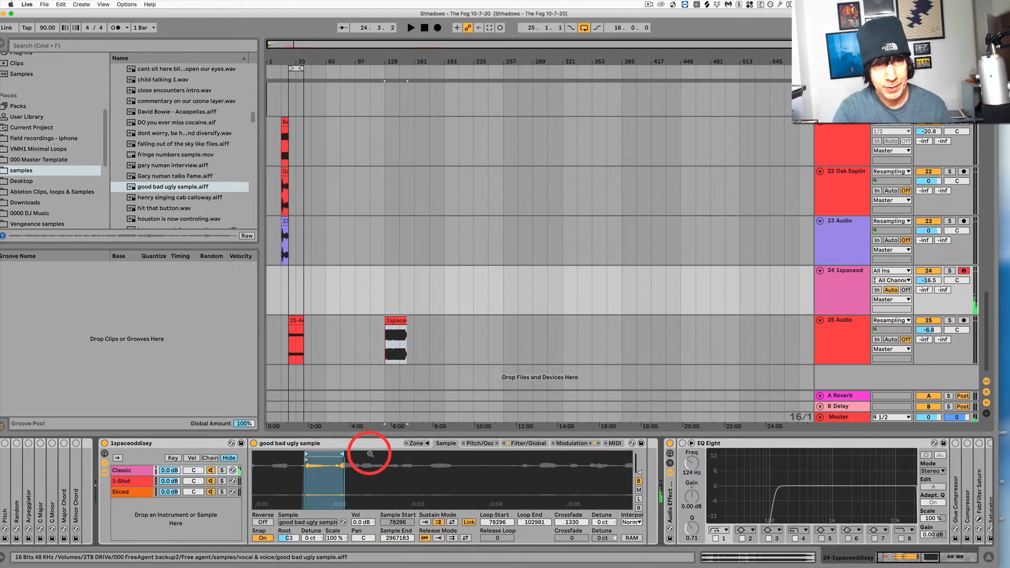
drag(373, 457, 374, 457)
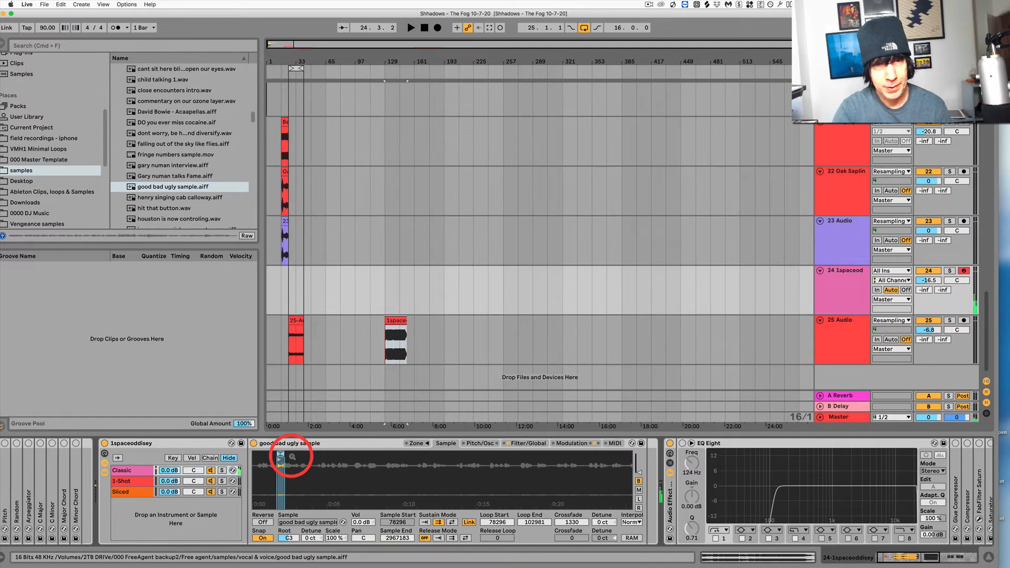
Step: Set the loop end of the good bad ugly sample in the Sampler to about 85474
mouse_move(274, 464)
mouse_down()
mouse_move(373, 463)
mouse_move(383, 453)
mouse_move(362, 454)
mouse_up()
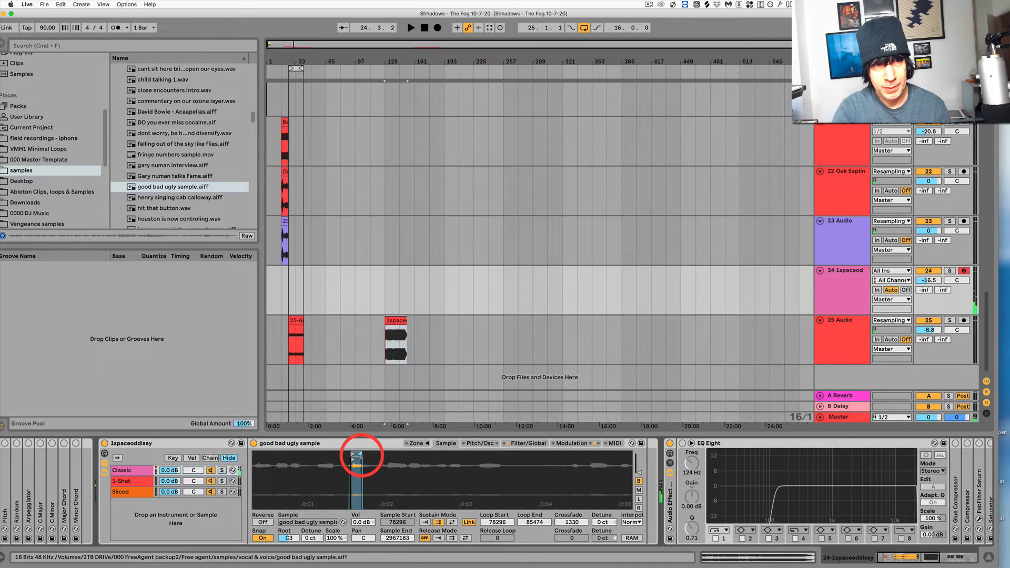
Step: Enable the Reverb on the Sampler track and set its size to about 48.74, decay time to 9.81 s and dry/wet to 66%
scroll(726, 505, right, 10)
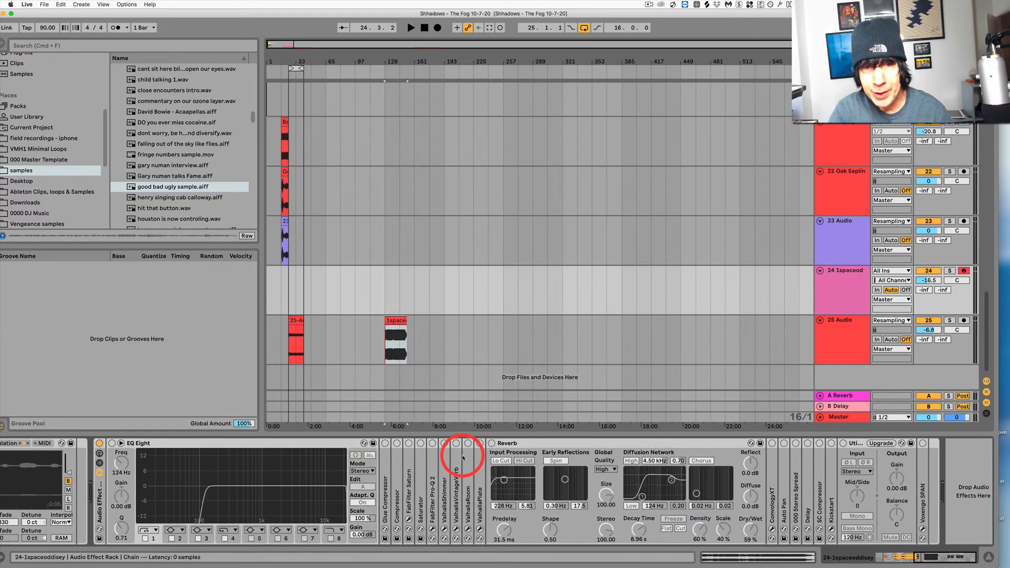
click(491, 443)
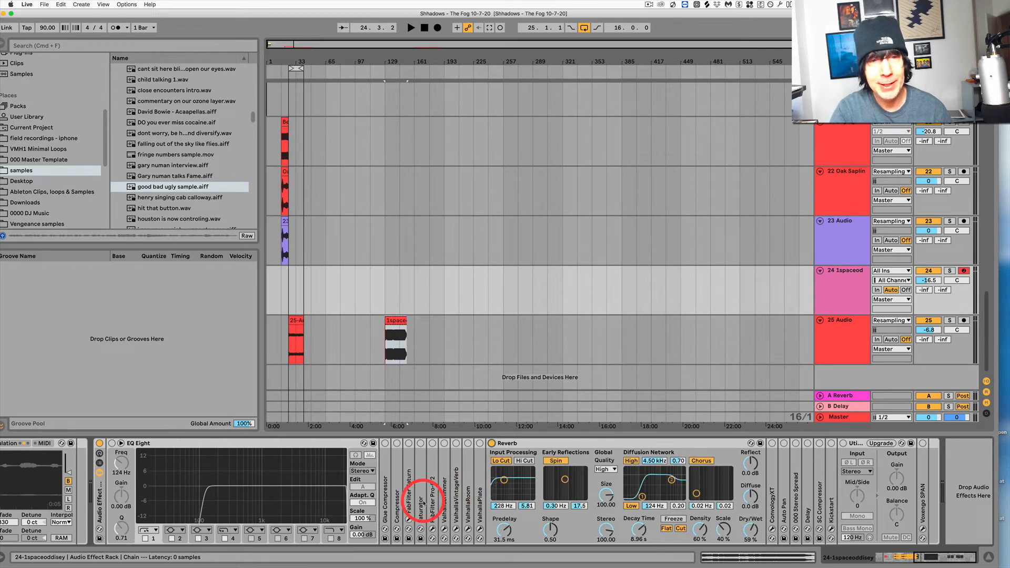
drag(749, 533, 748, 531)
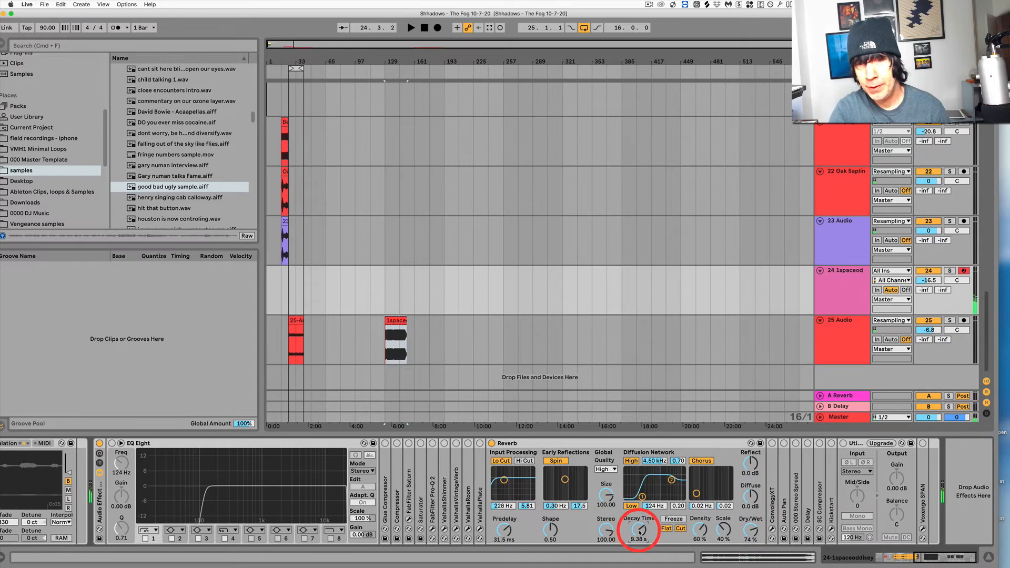
drag(605, 492, 608, 495)
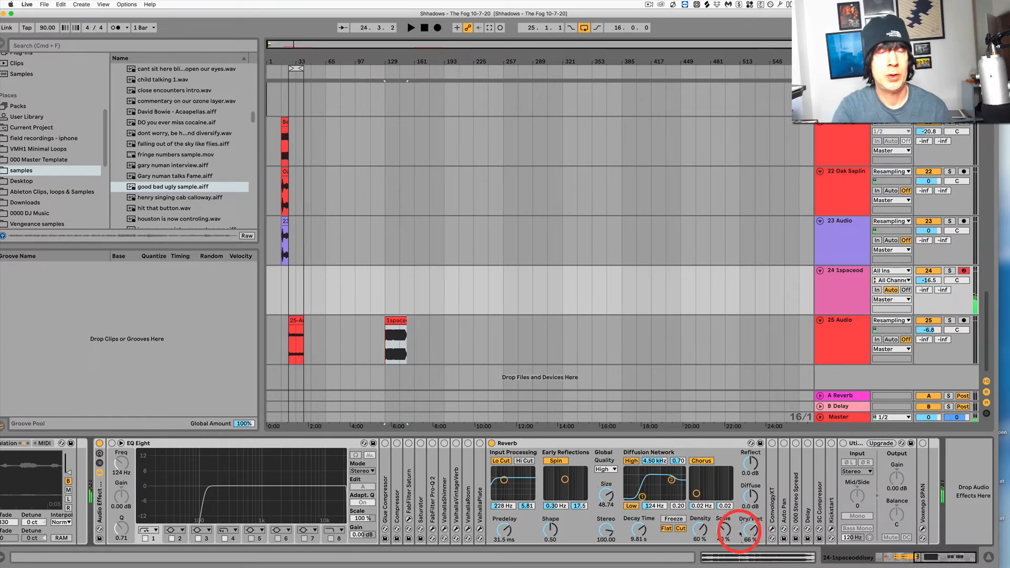
Step: Delete the 1space clip at bar 129 on track 25 and move the track's other audio clip to bar 353
click(395, 325)
key(Delete)
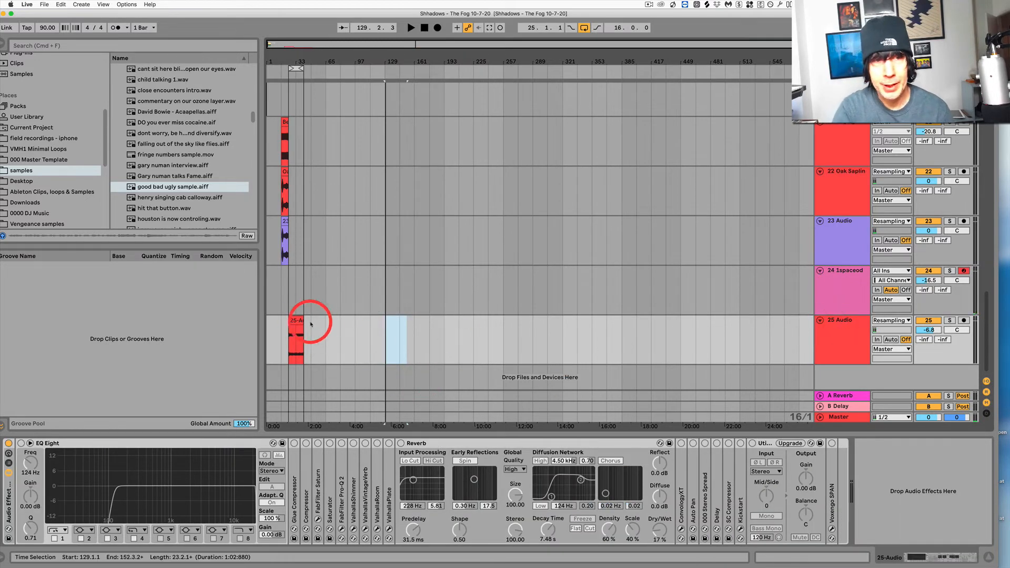
drag(293, 327, 598, 331)
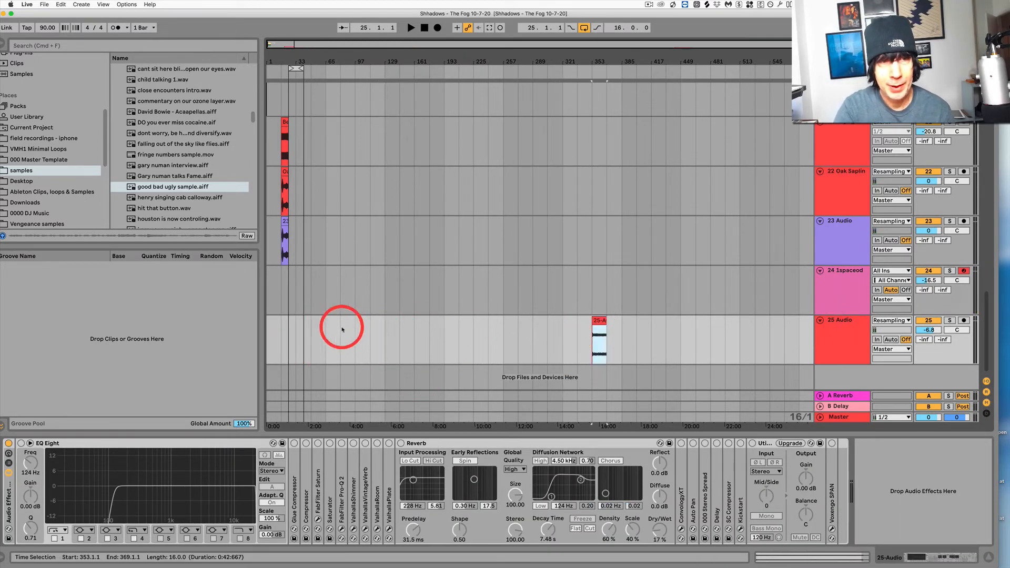
Step: Arm track 25 and record the drone from bar 25 to about bar 33 onto tracks 24 and 25
click(288, 336)
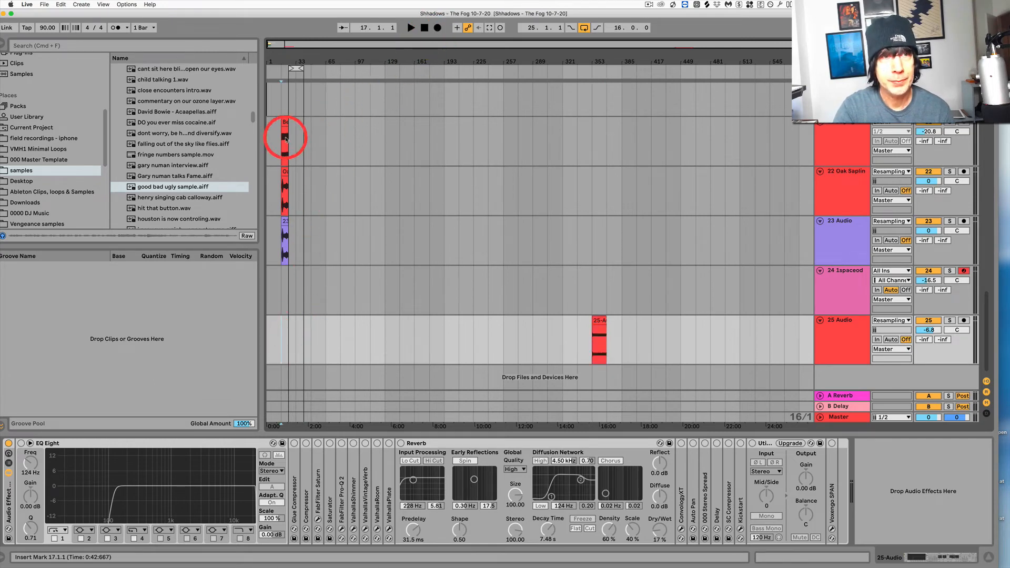
drag(285, 58, 287, 100)
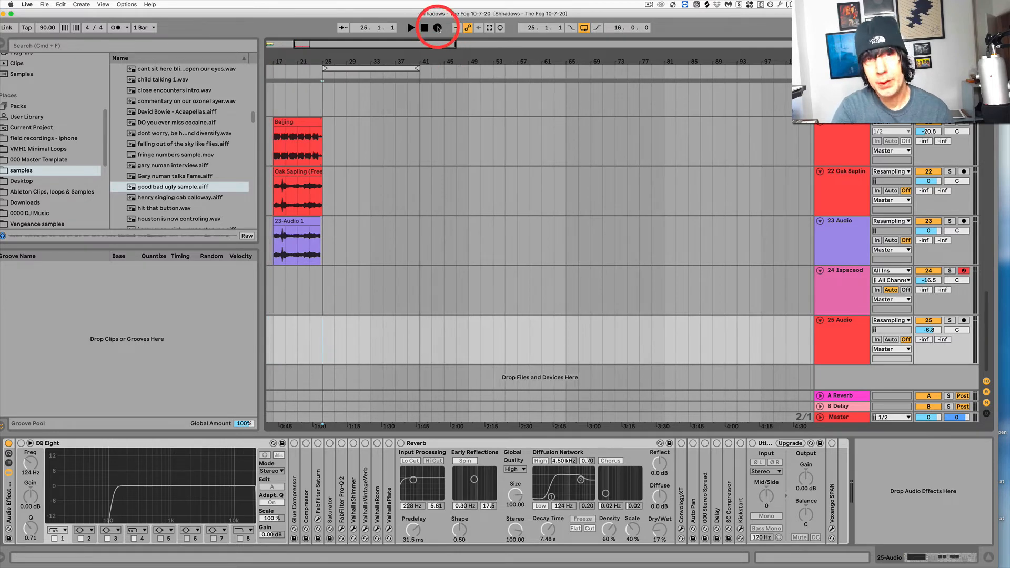
click(964, 321)
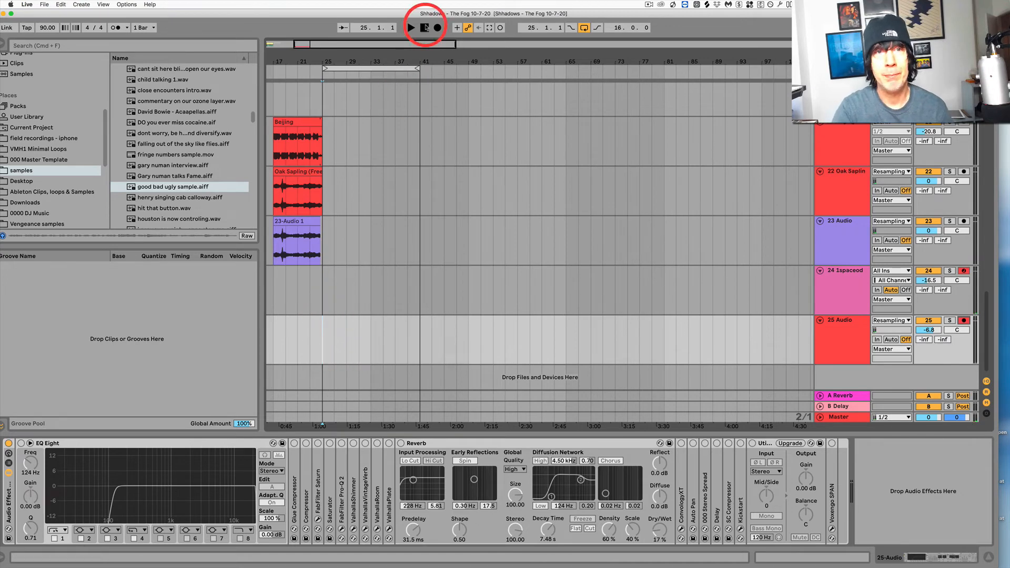
click(438, 28)
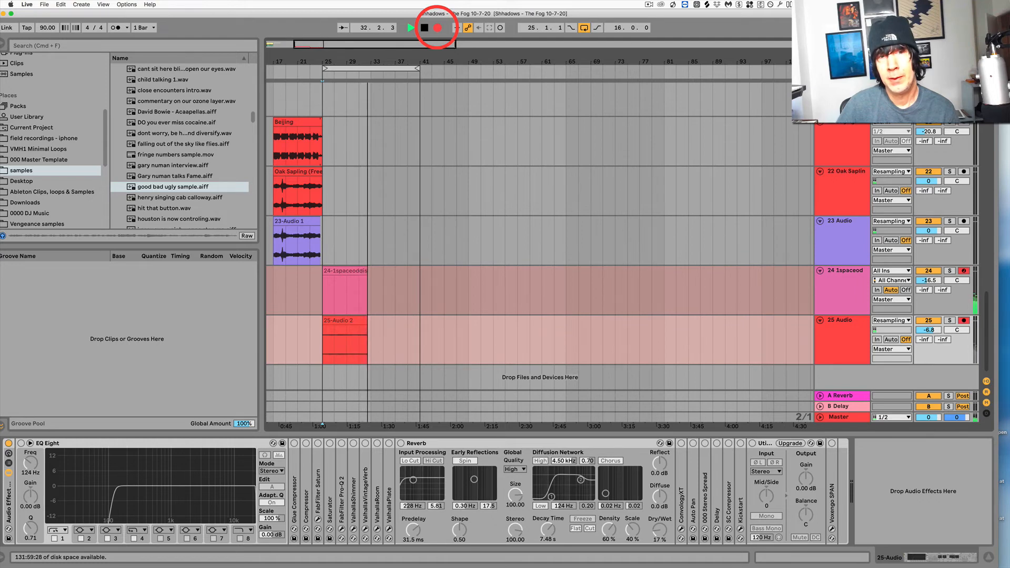
key(space)
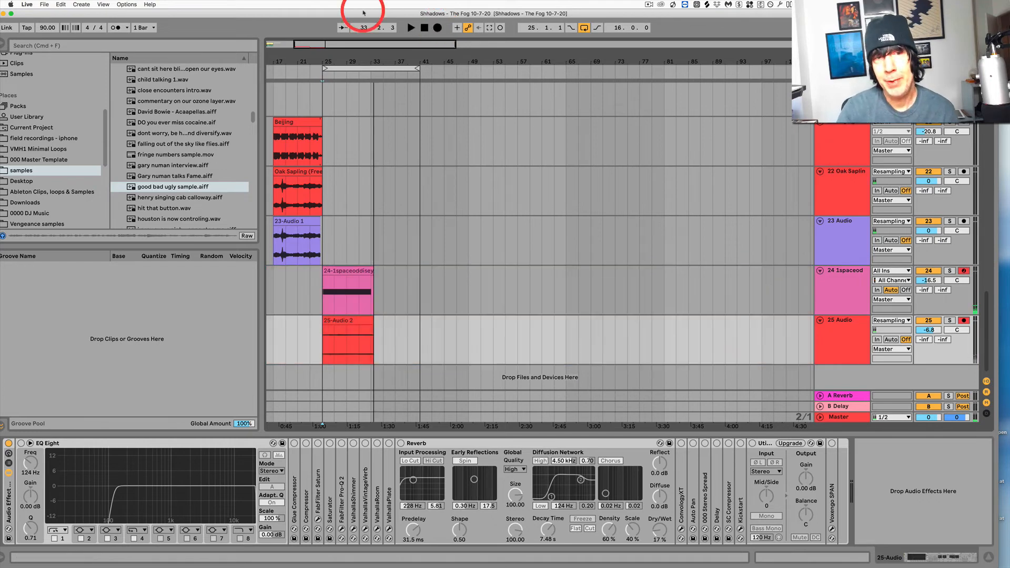
Step: Move the newly recorded audio clip on track 25 to bar 57
drag(342, 319, 548, 331)
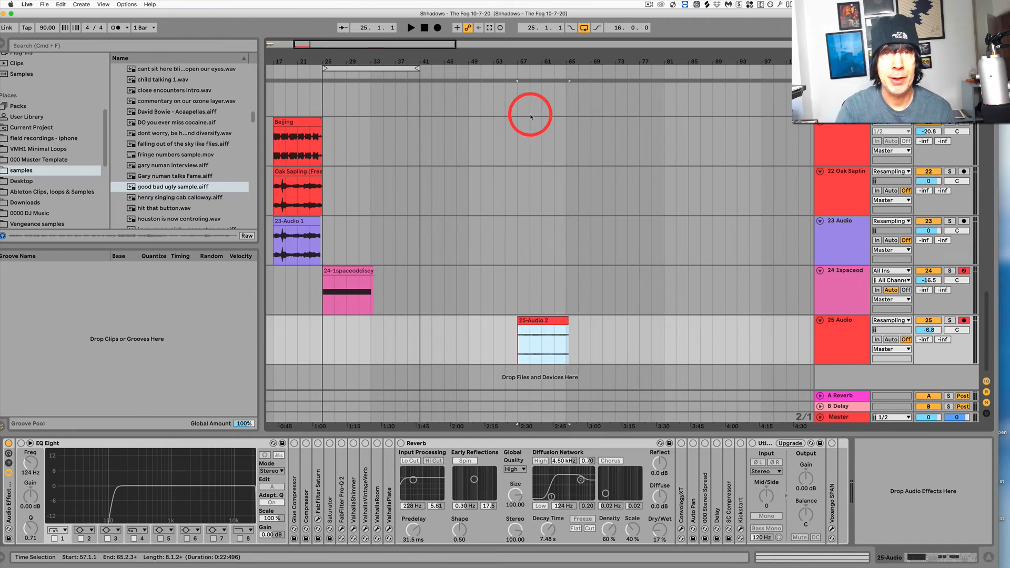
drag(534, 61, 539, 59)
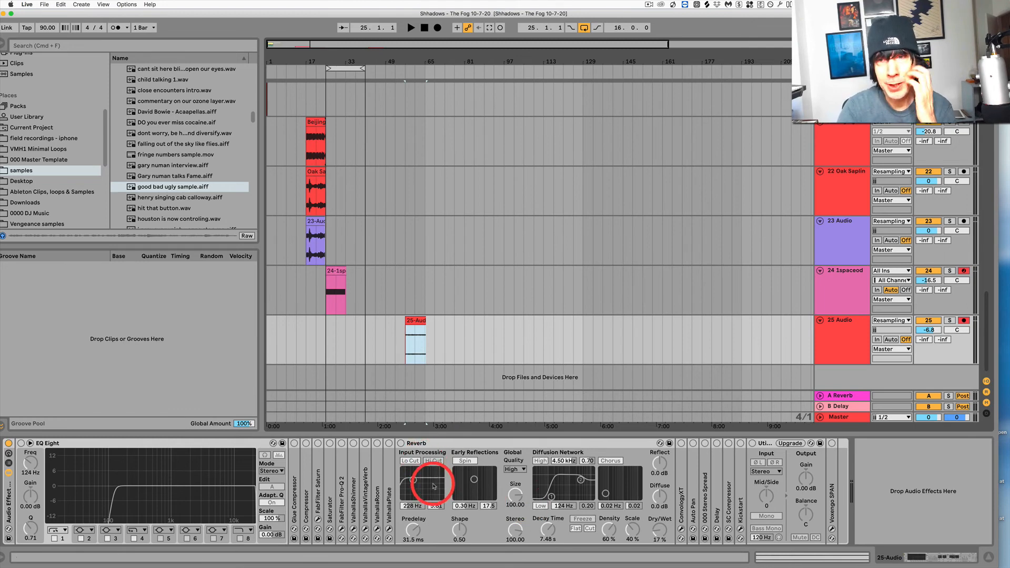
click(414, 357)
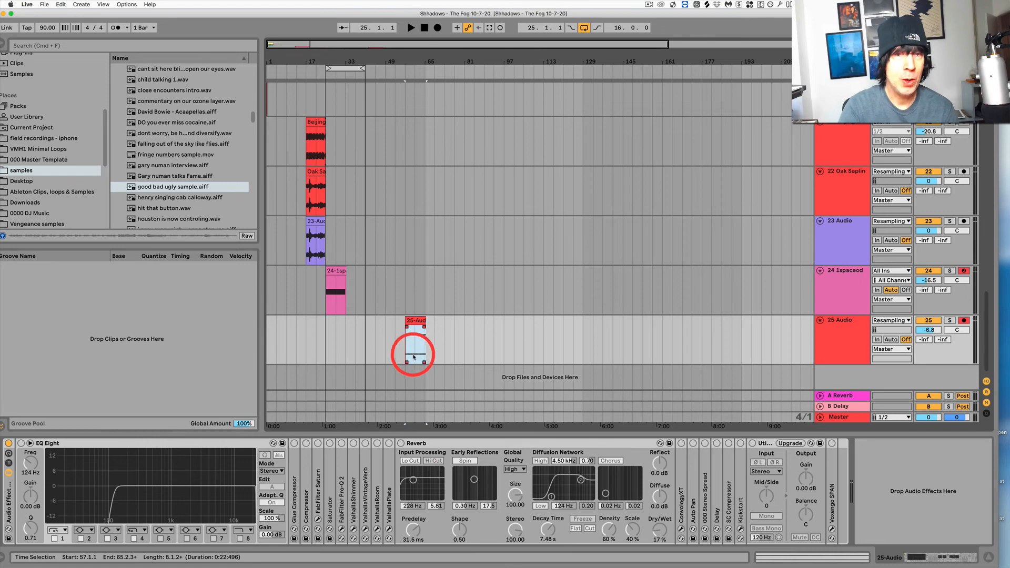
Step: Show the Sampler on track 24 and look at its device options, including the Sampler to Simpler conversion
click(846, 273)
scroll(347, 476, left, 5)
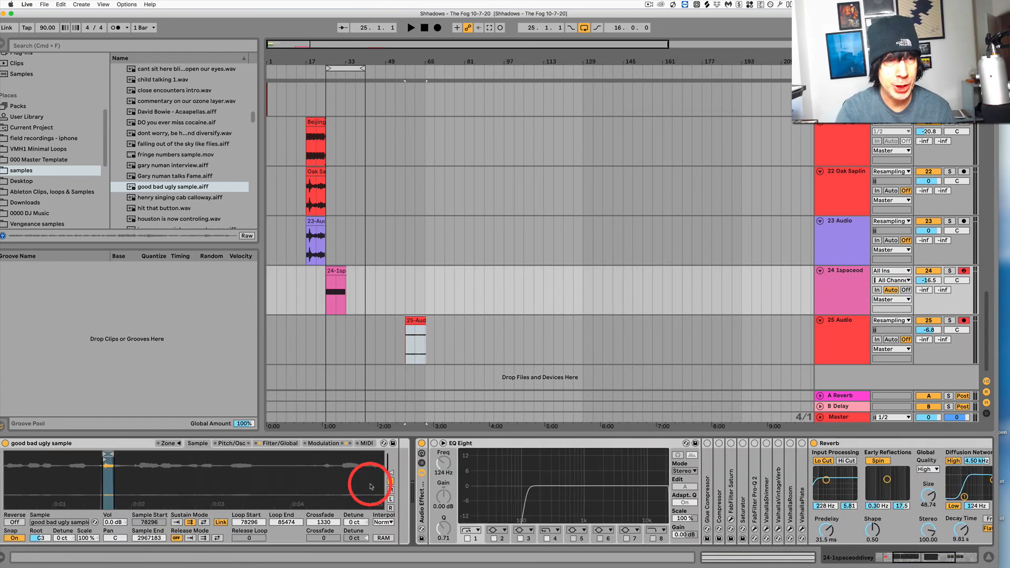
scroll(371, 486, left, 2)
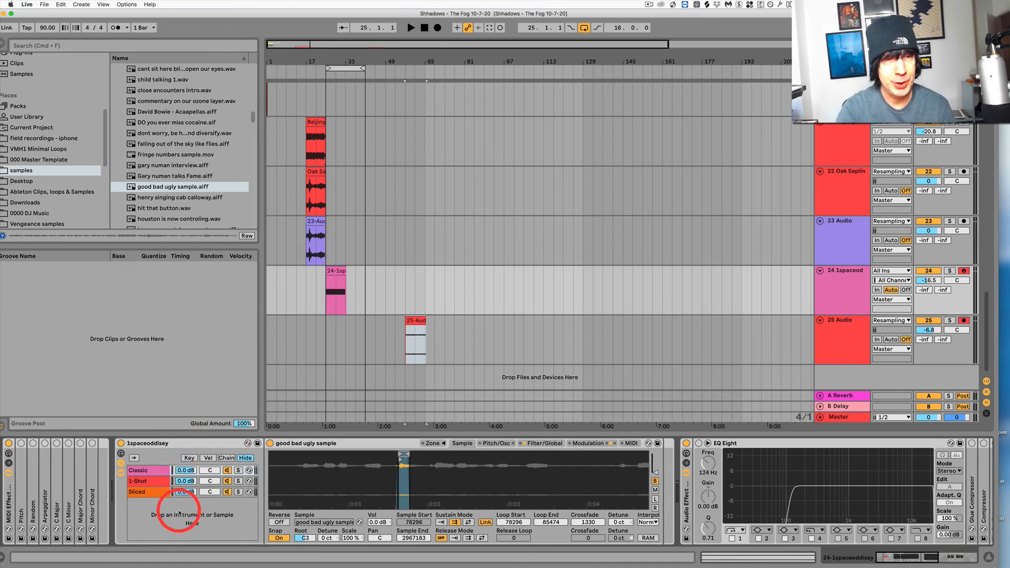
right_click(325, 448)
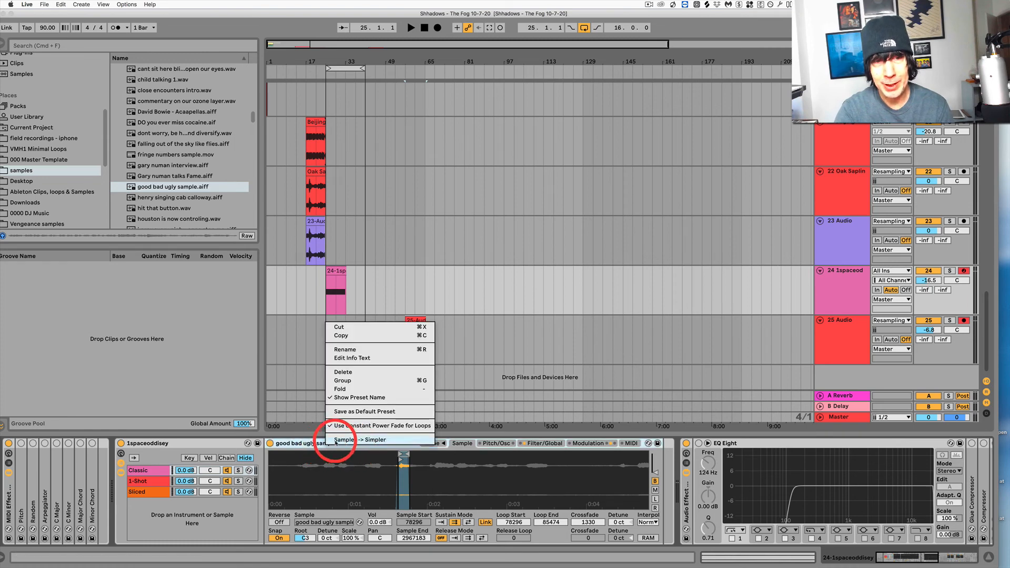
click(307, 444)
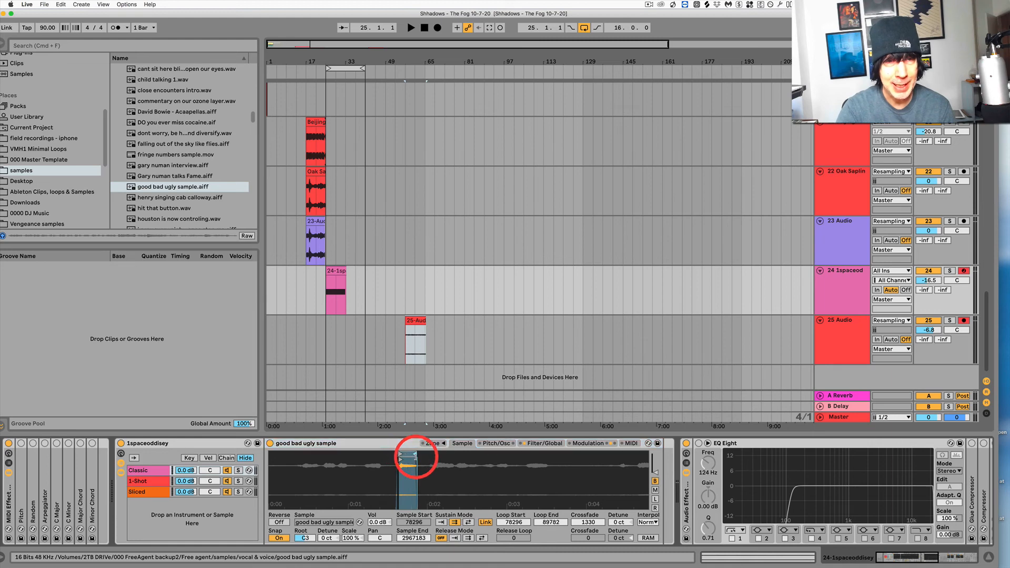
Step: Set the Sampler's loop end to about 87523 and its sustain loop crossfade to about 1023
mouse_move(409, 456)
mouse_down()
mouse_move(428, 458)
mouse_move(412, 459)
mouse_up()
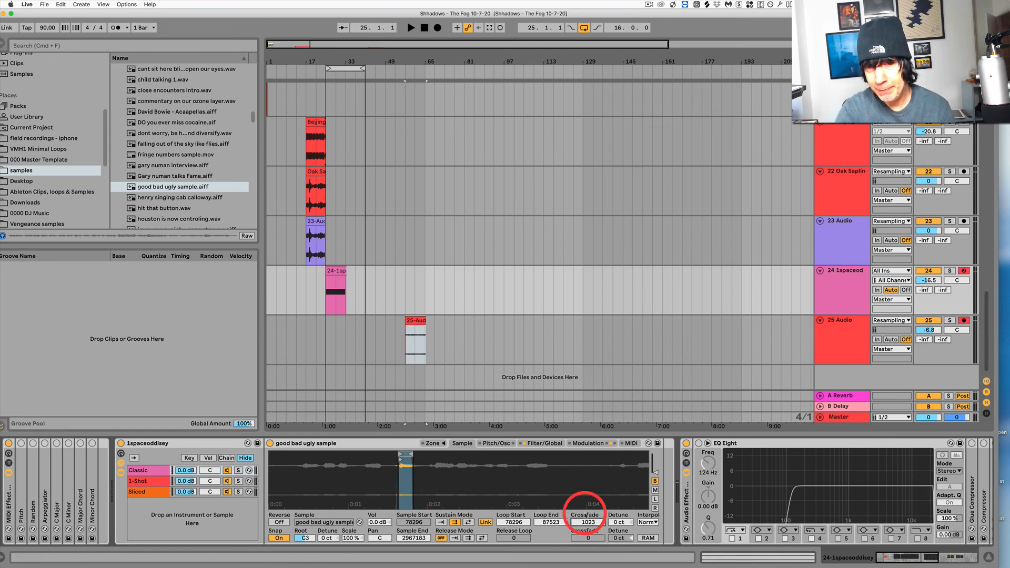
Step: Choose Loop Start as destination A of LFO 2 in the Sampler's modulation settings
click(589, 443)
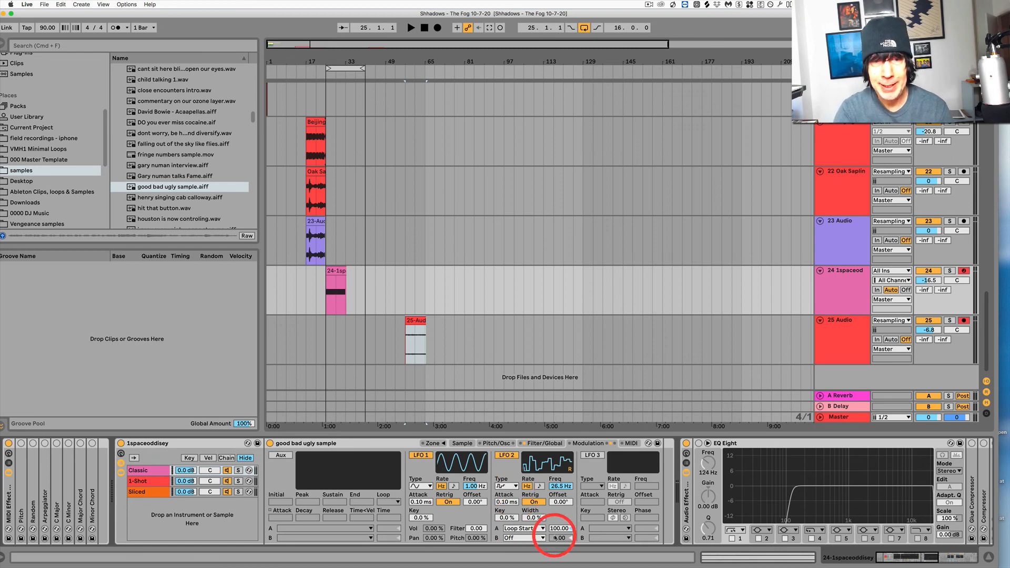
click(515, 528)
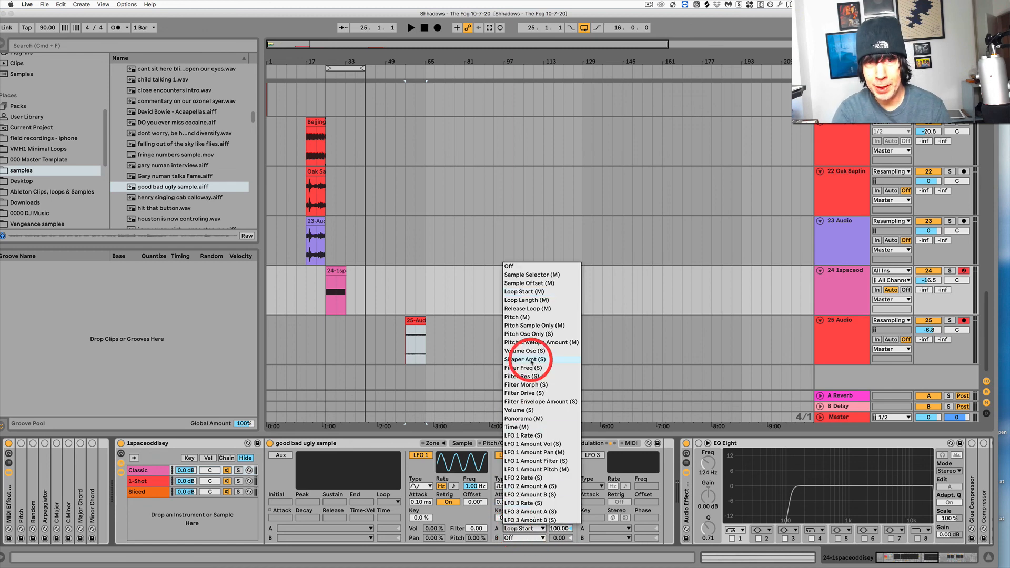
click(525, 291)
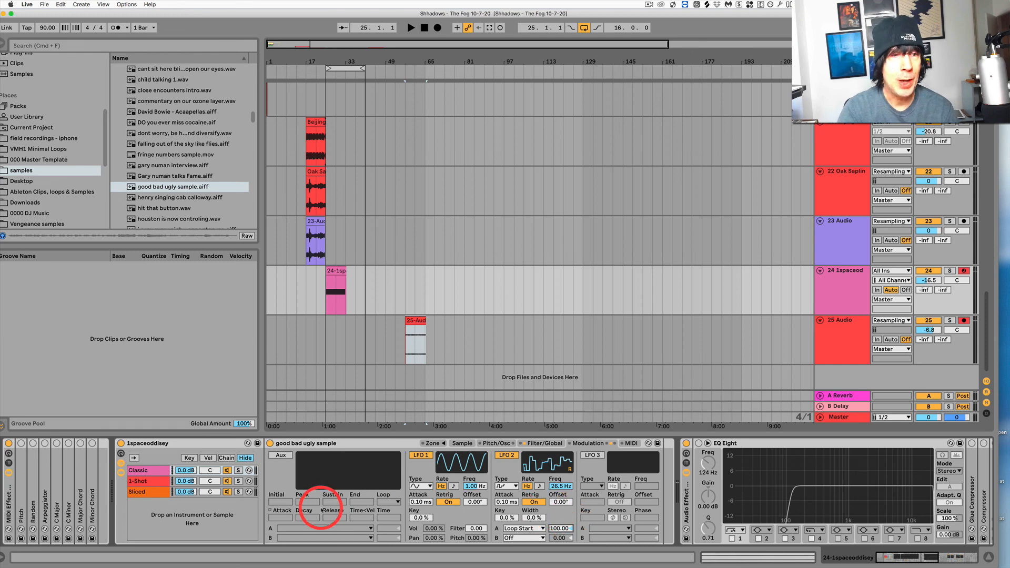
click(474, 295)
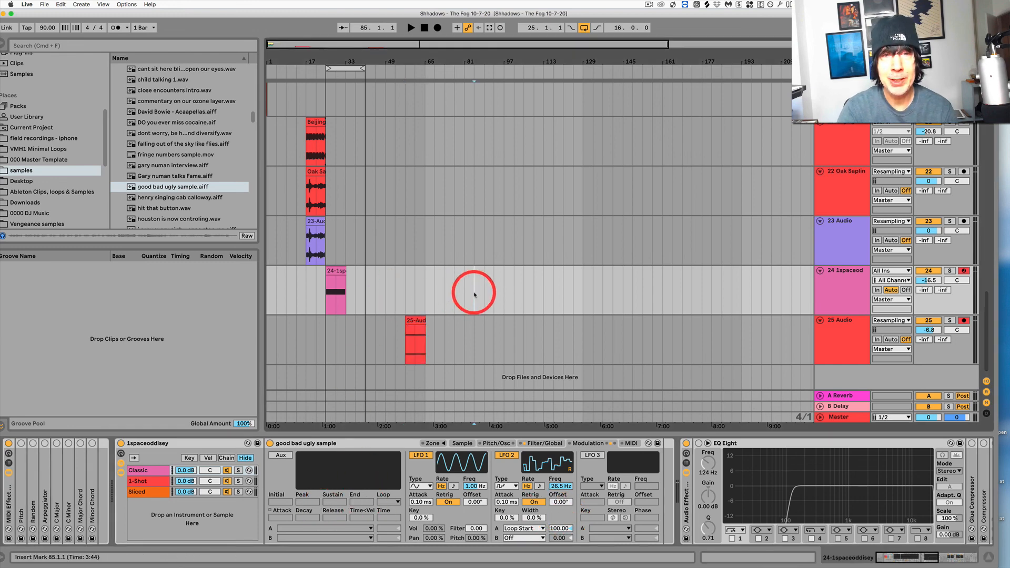